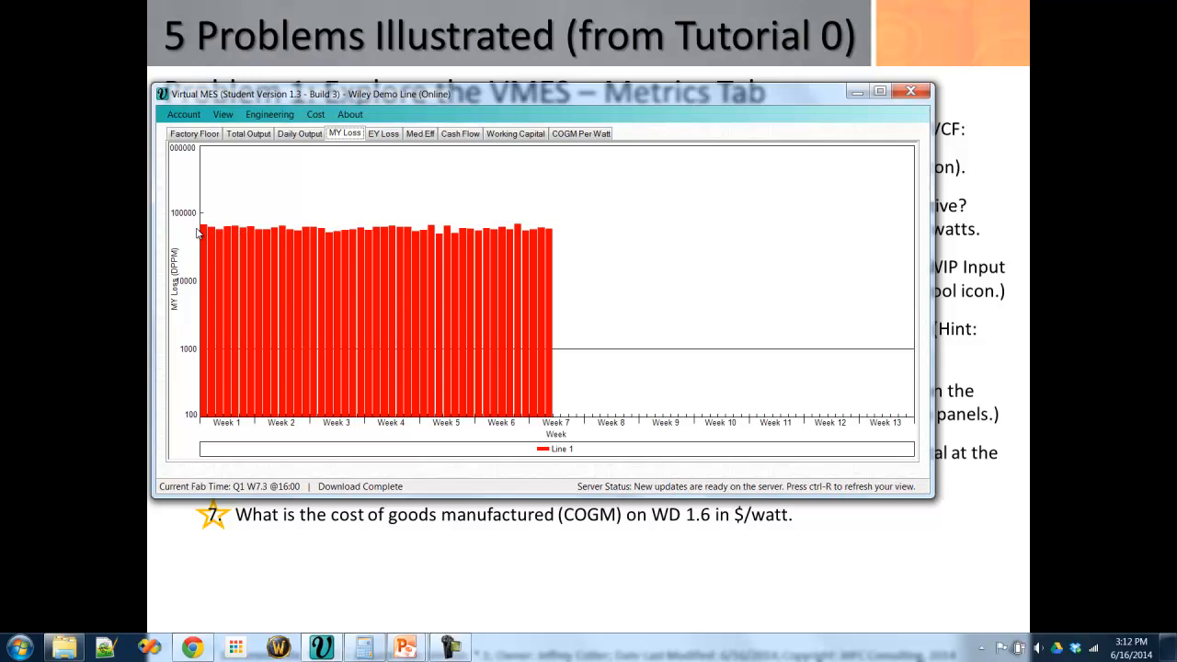
- Copy the MY Loss chart data into cell A1 of the blank Excel workbook and select the week-day 1.6 row
right_click(269, 185)
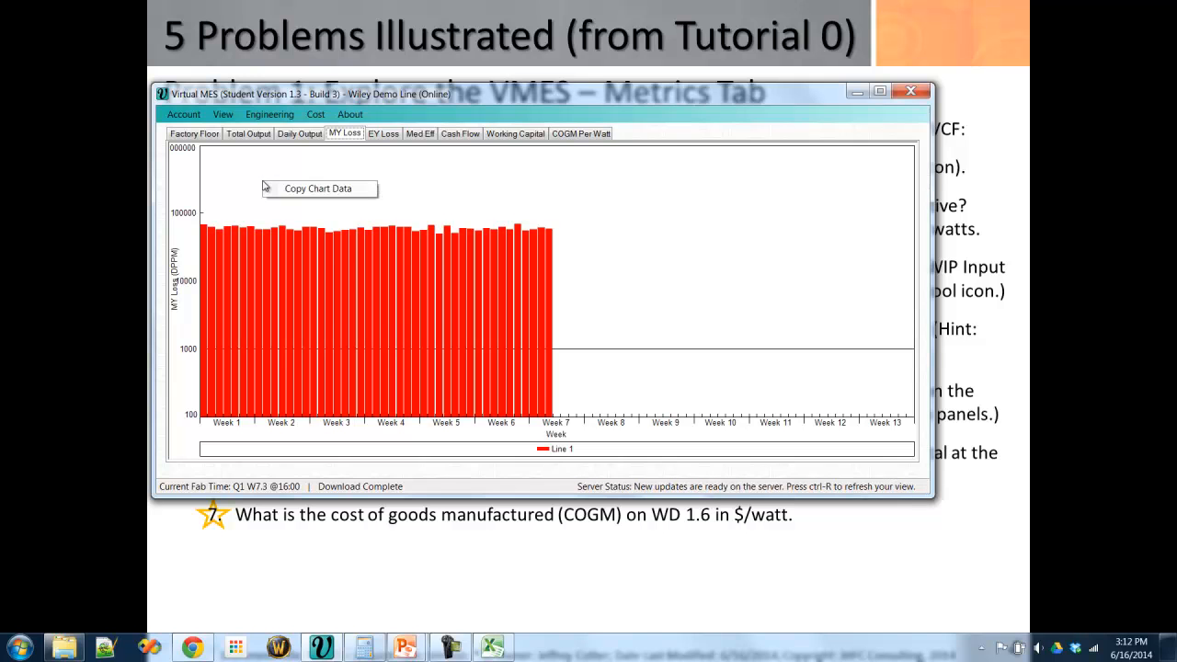
click(348, 190)
click(504, 651)
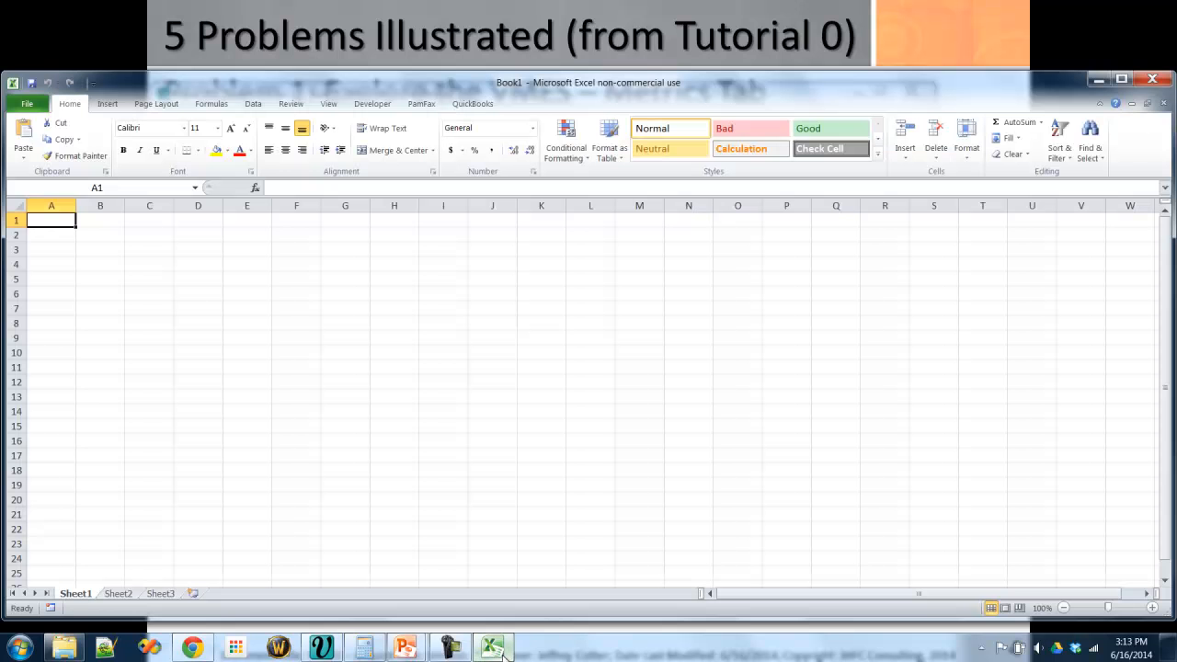
key(ctrl+v)
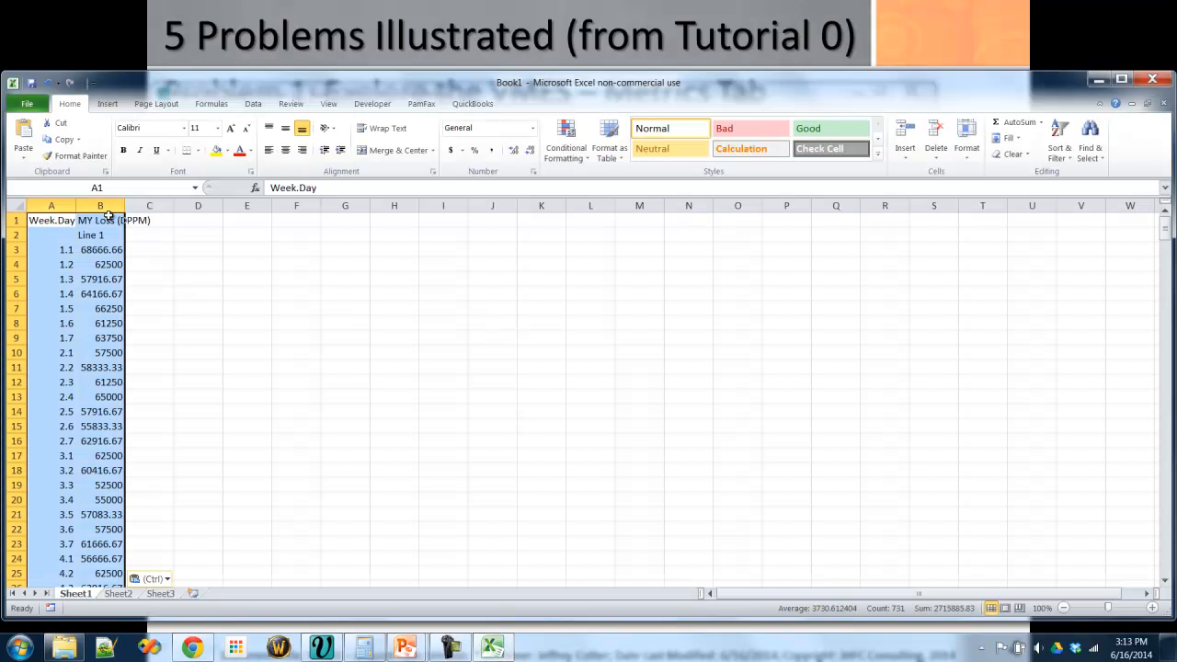
double_click(76, 206)
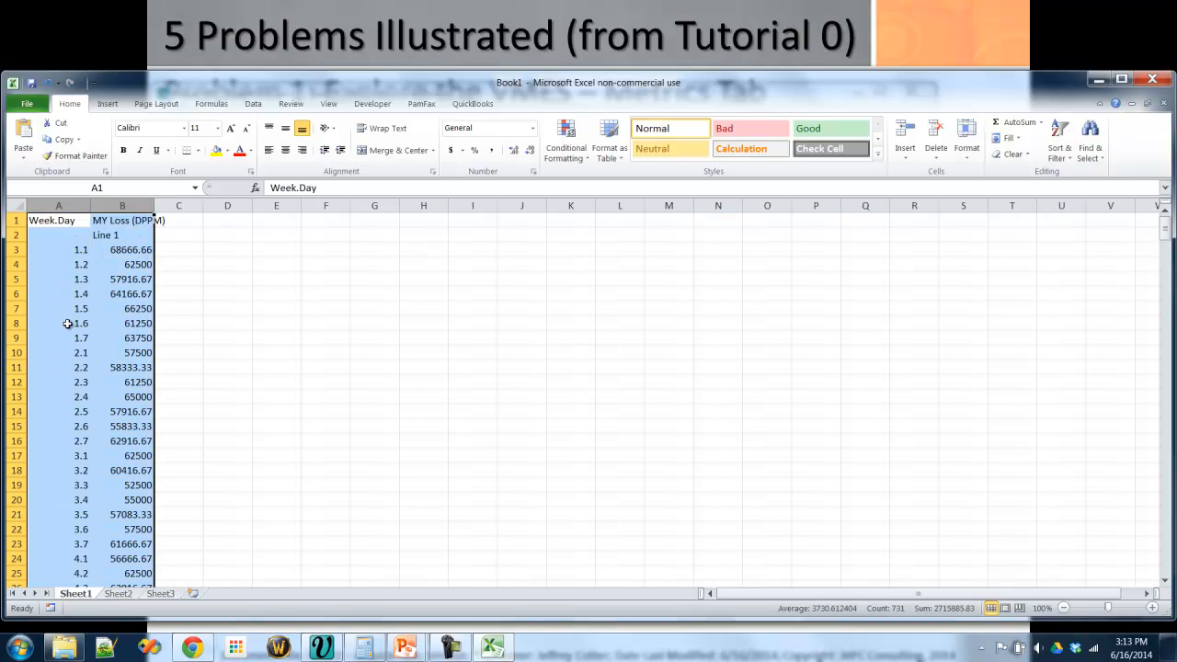
drag(67, 323, 138, 326)
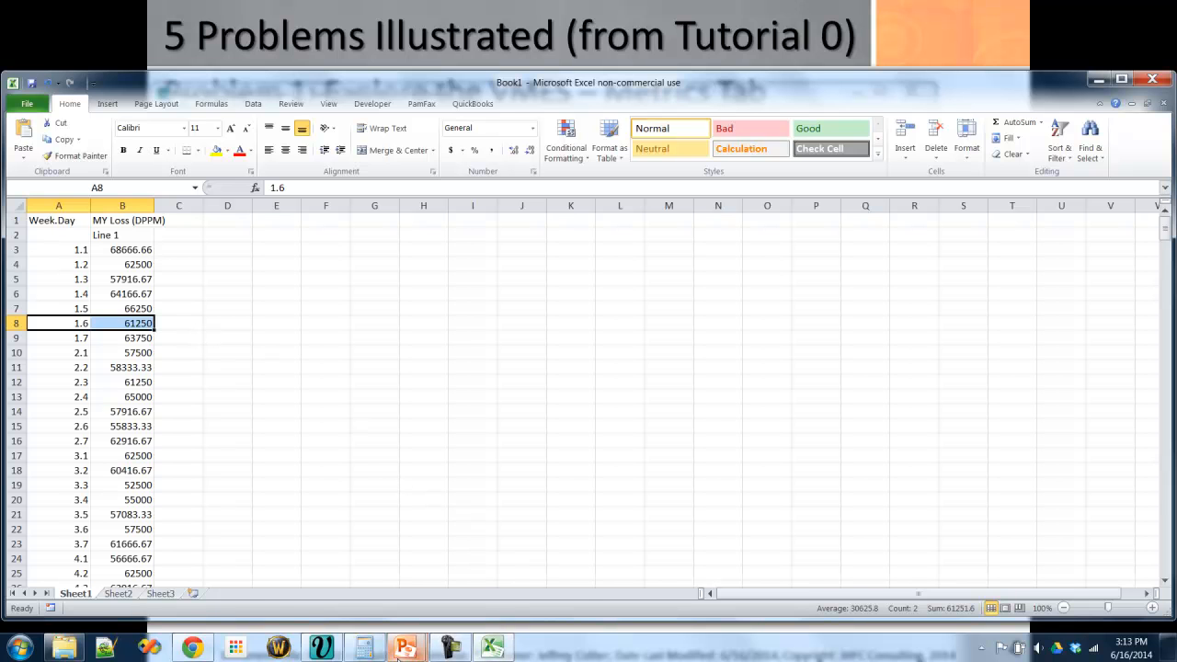
- Check the remaining questions on the PowerPoint slide, and display the COGM Per Watt chart in Virtual MES with refreshed data
mouse_move(419, 646)
click(486, 556)
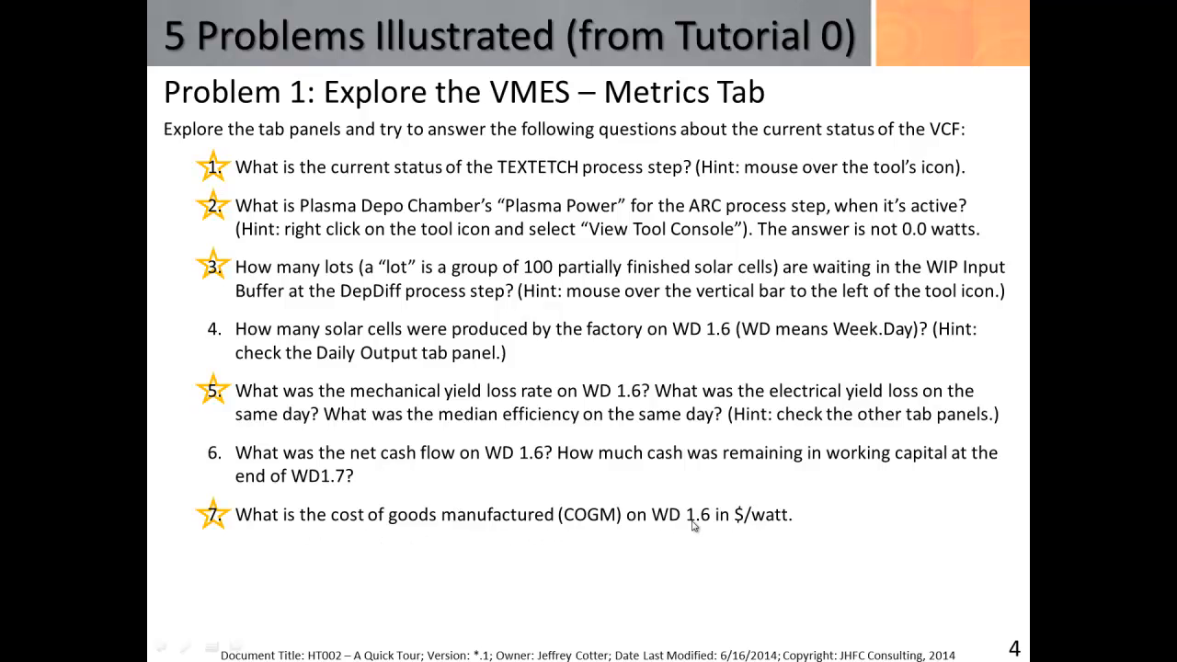
key(alt+Tab)
key(Tab)
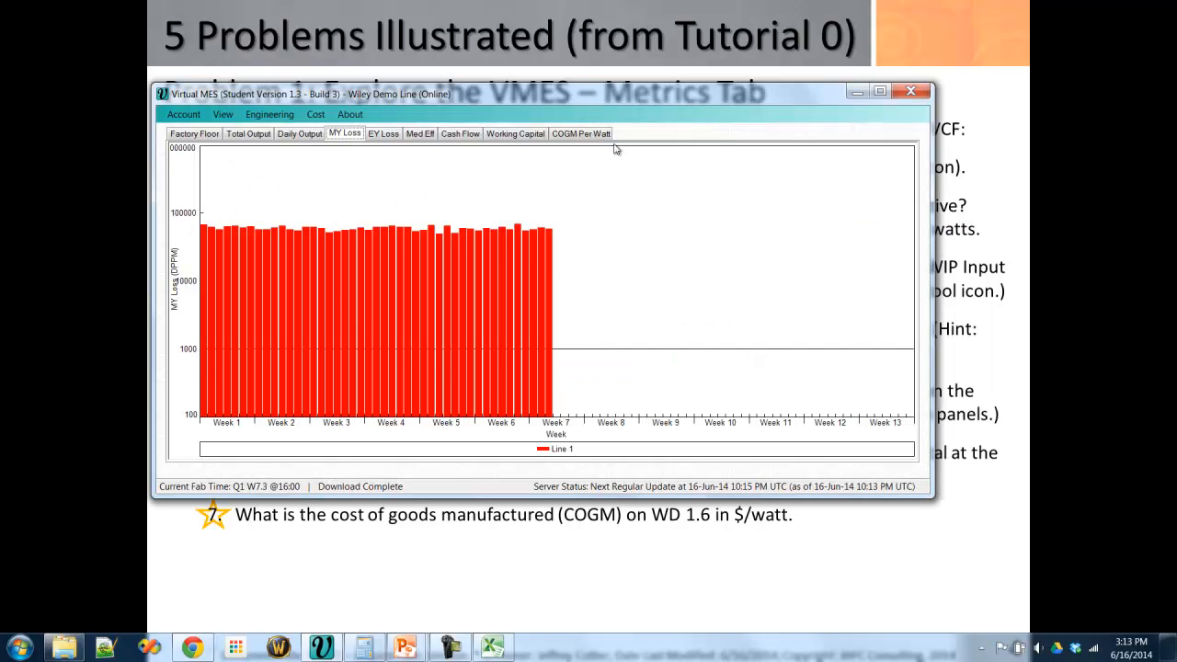
click(588, 137)
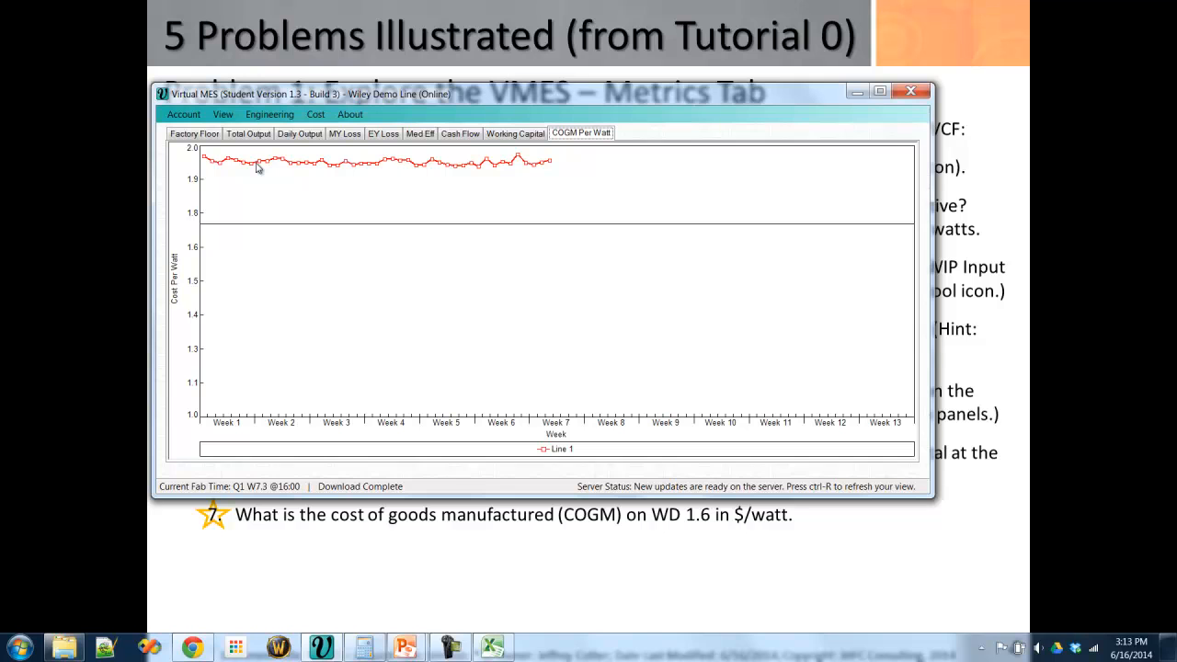
key(ctrl+r)
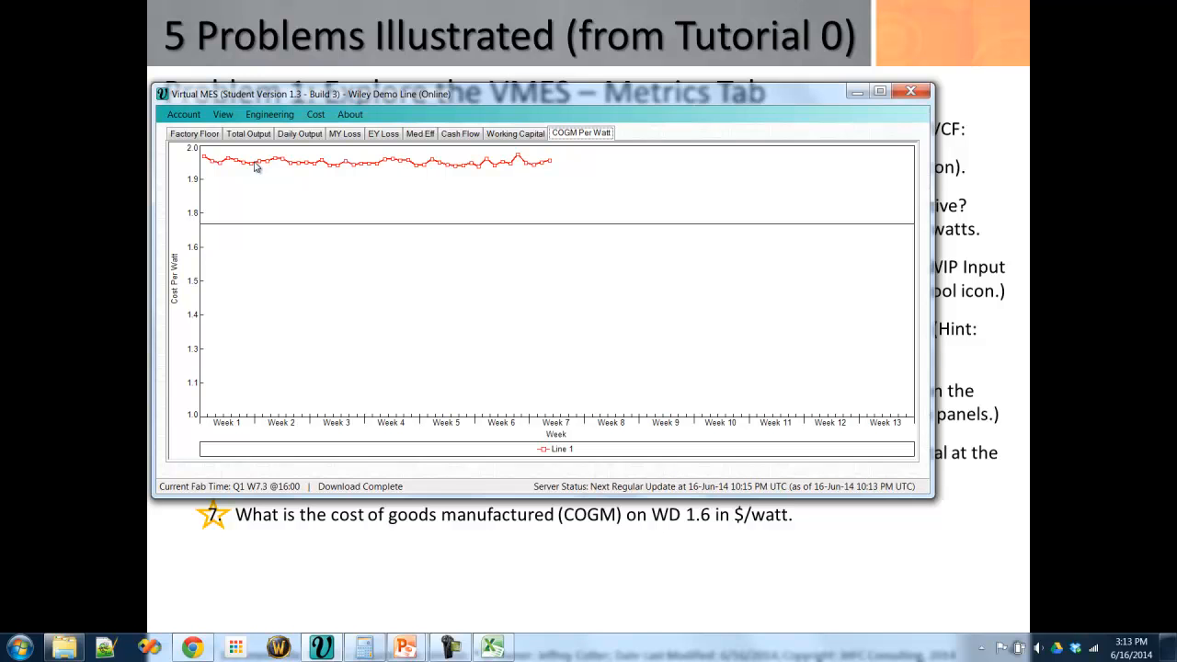
- Copy the COGM Per Watt chart data into cell D1 of the Excel sheet and select the week-day 1.6 row
right_click(239, 184)
click(268, 189)
click(489, 646)
click(223, 223)
key(ctrl+v)
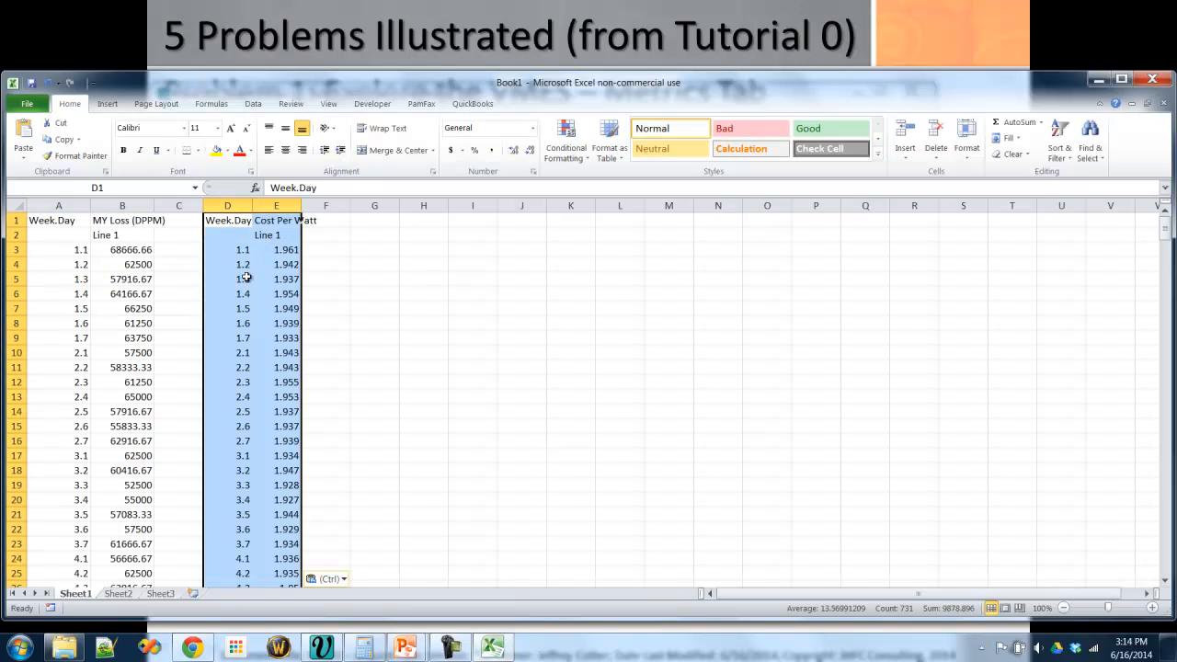
drag(255, 322, 237, 323)
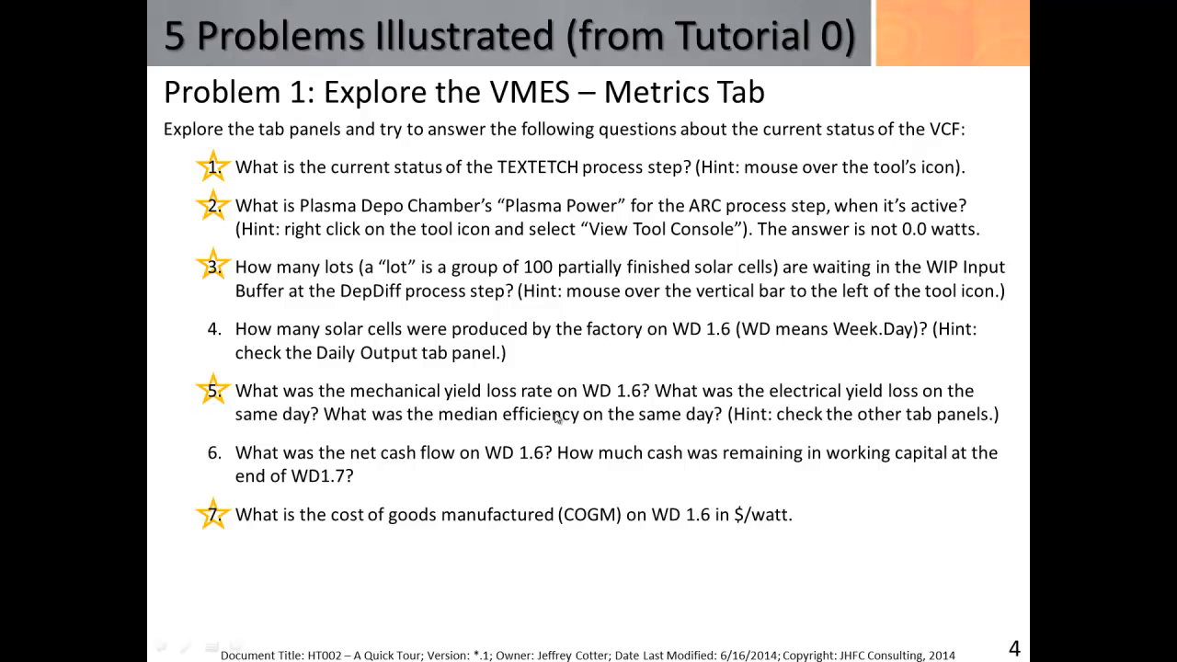
- Advance the presentation to Problem 2, and open the Engineering Data Query and Export dialog in Virtual MES
click(555, 418)
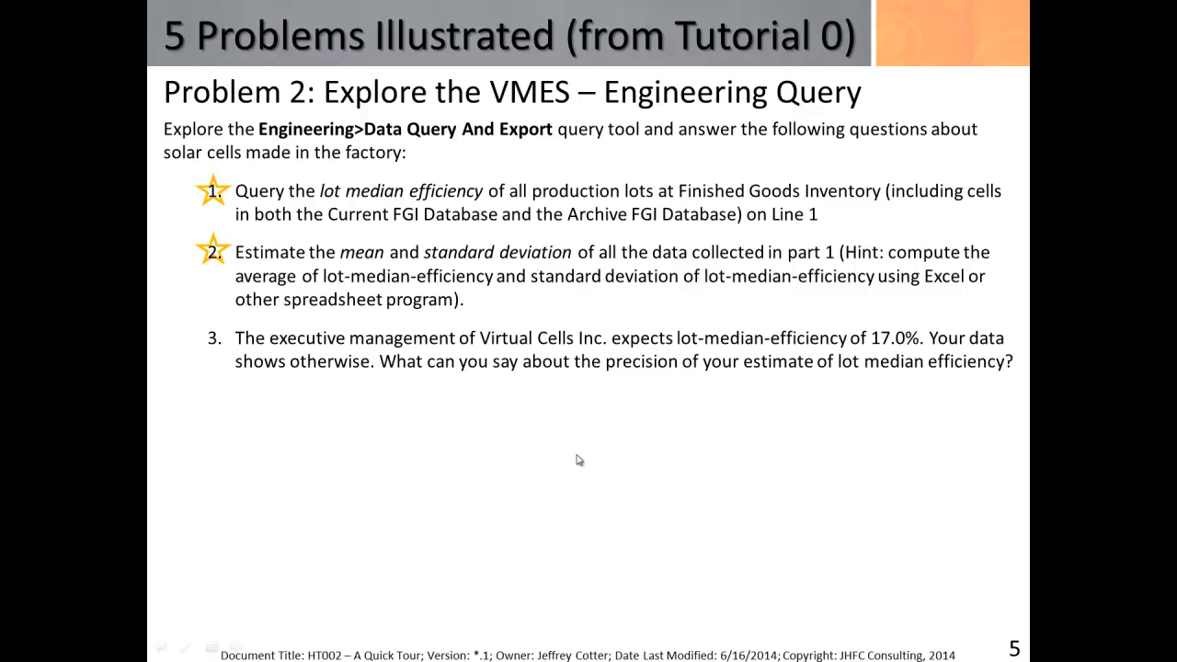
key(alt+Tab)
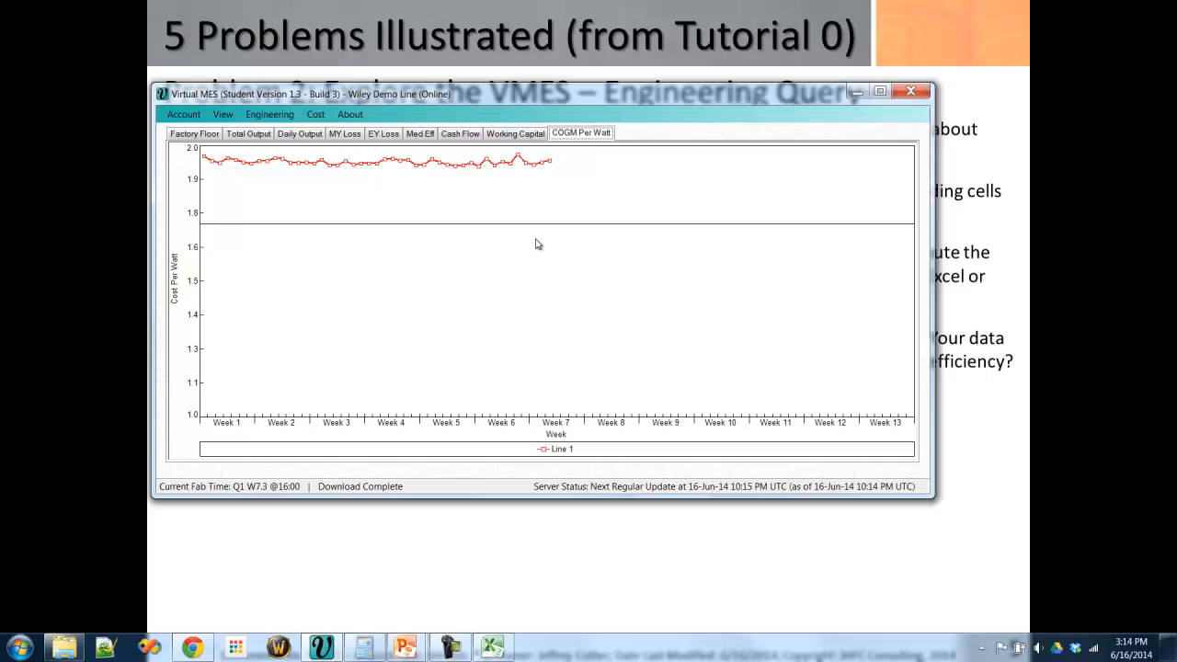
click(198, 136)
click(263, 115)
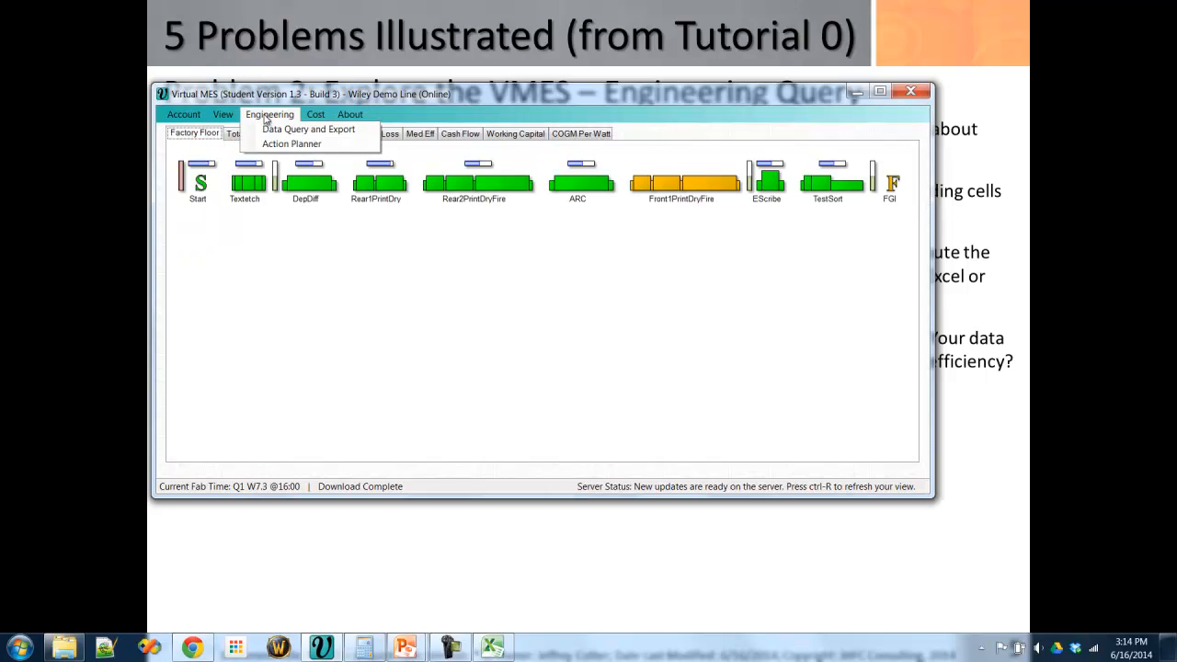
click(317, 134)
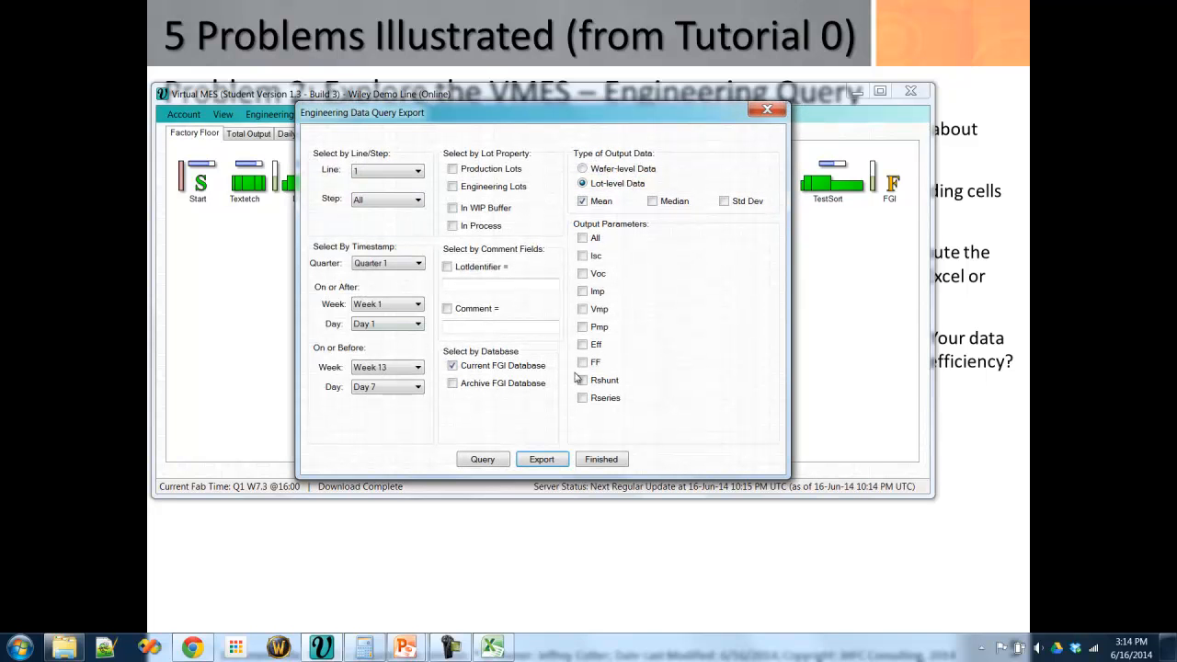
- Limit the query to production lots at step FGI, and include the Archive FGI Database alongside the current one
click(418, 201)
click(377, 316)
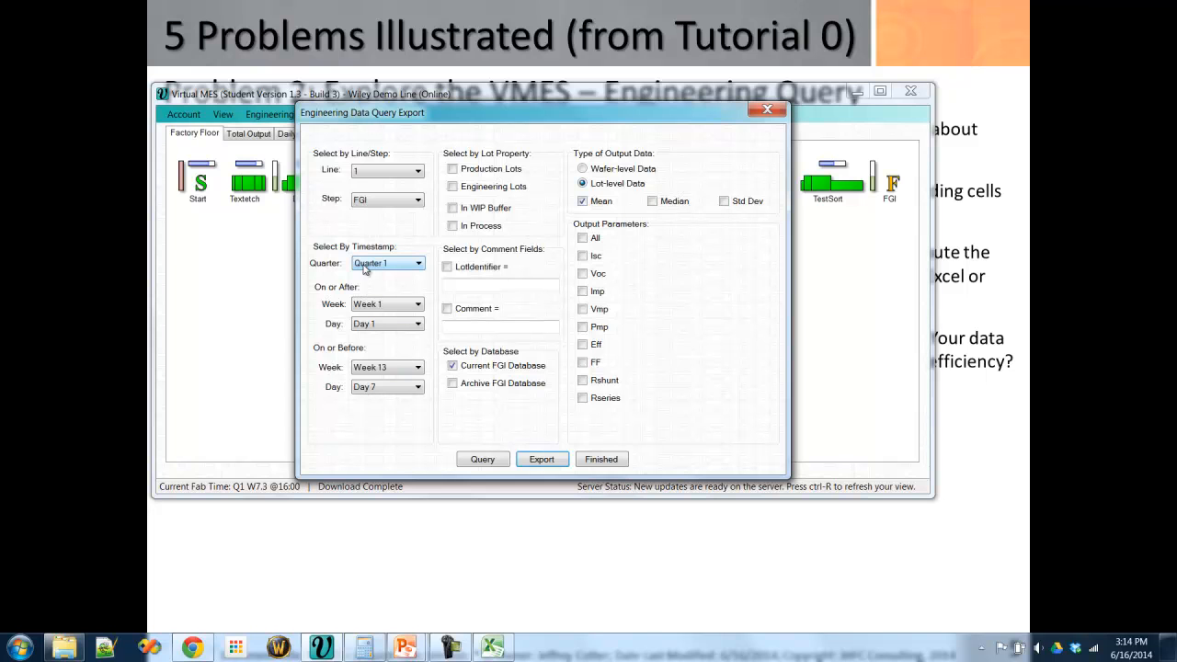
click(457, 173)
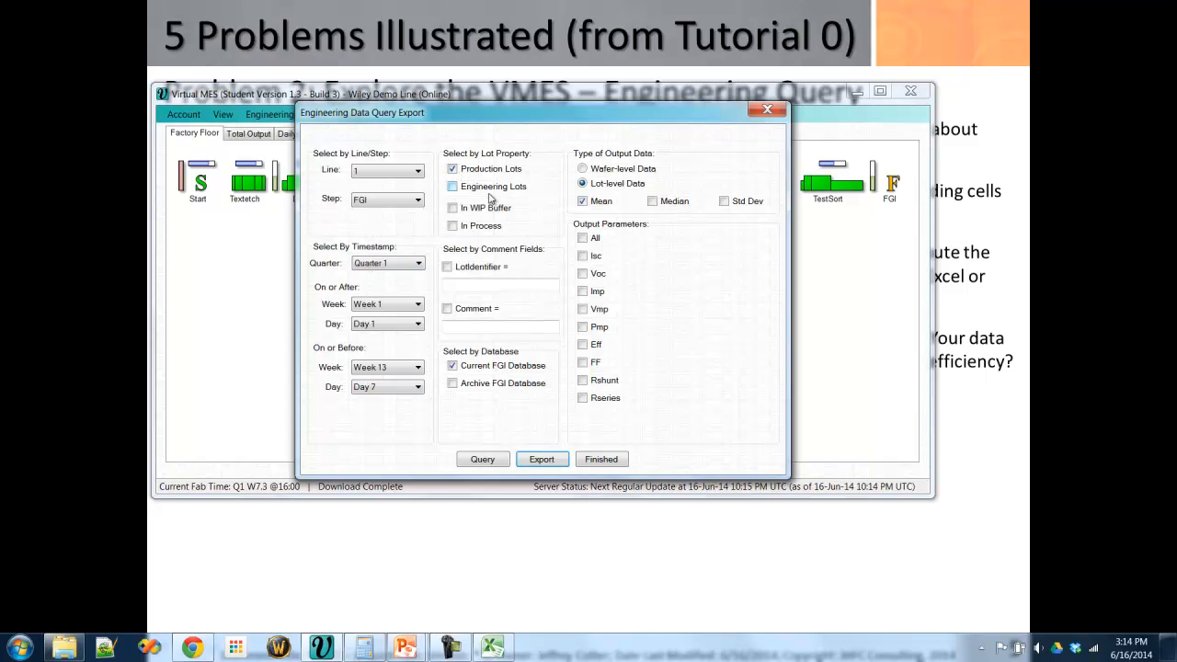
click(453, 383)
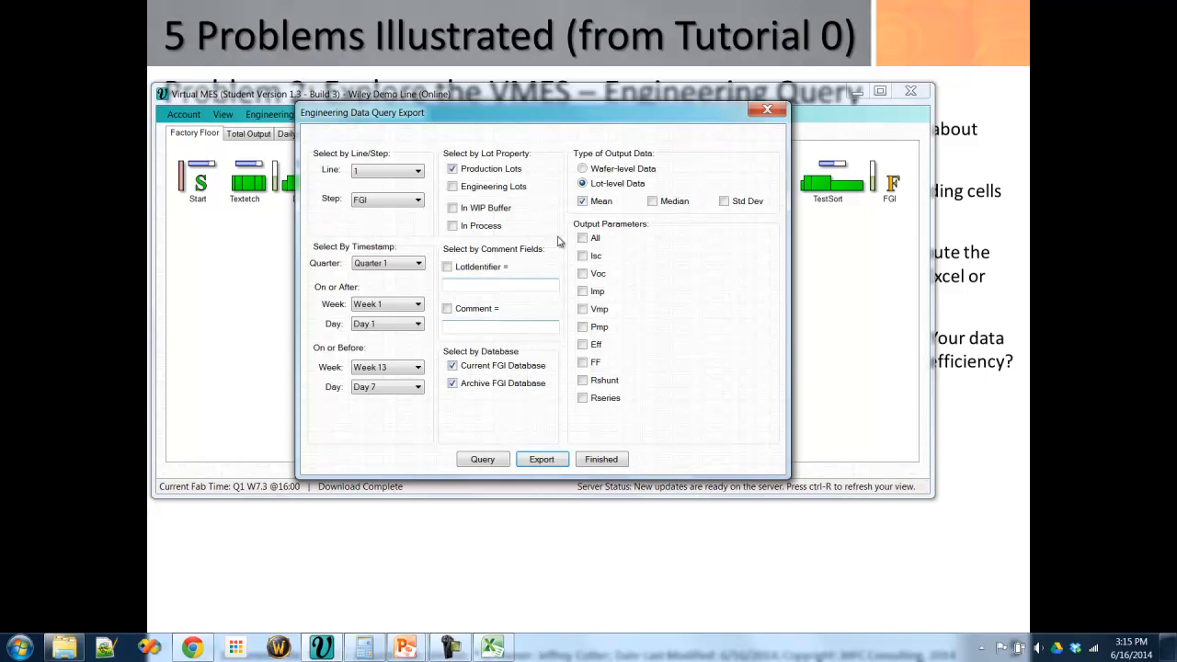
- Set the lot-level output to Median instead of Mean with the Eff parameter, and run the query
click(585, 201)
click(582, 346)
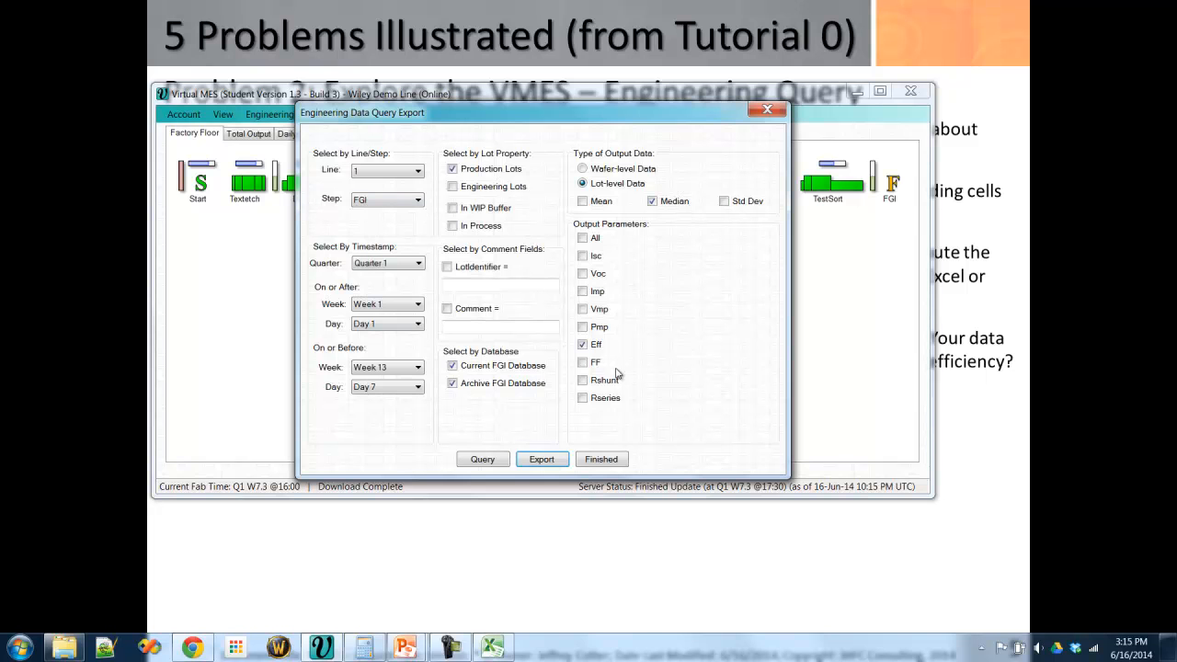
click(481, 461)
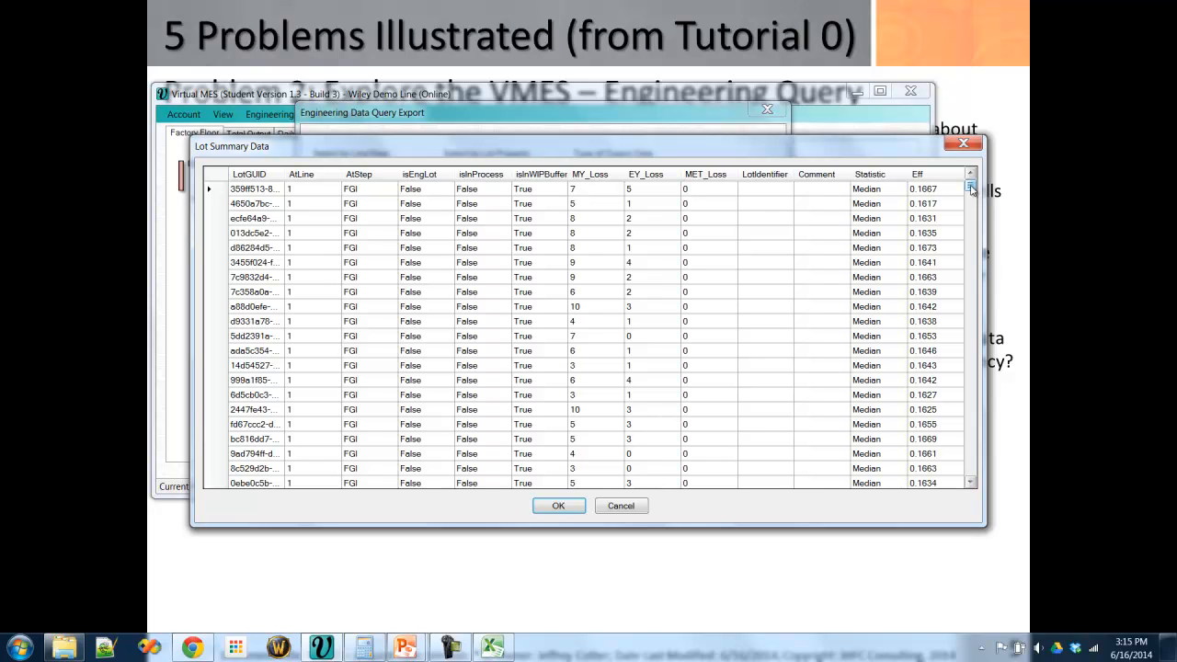
mouse_move(970, 188)
mouse_down()
mouse_move(977, 264)
mouse_move(992, 190)
mouse_up()
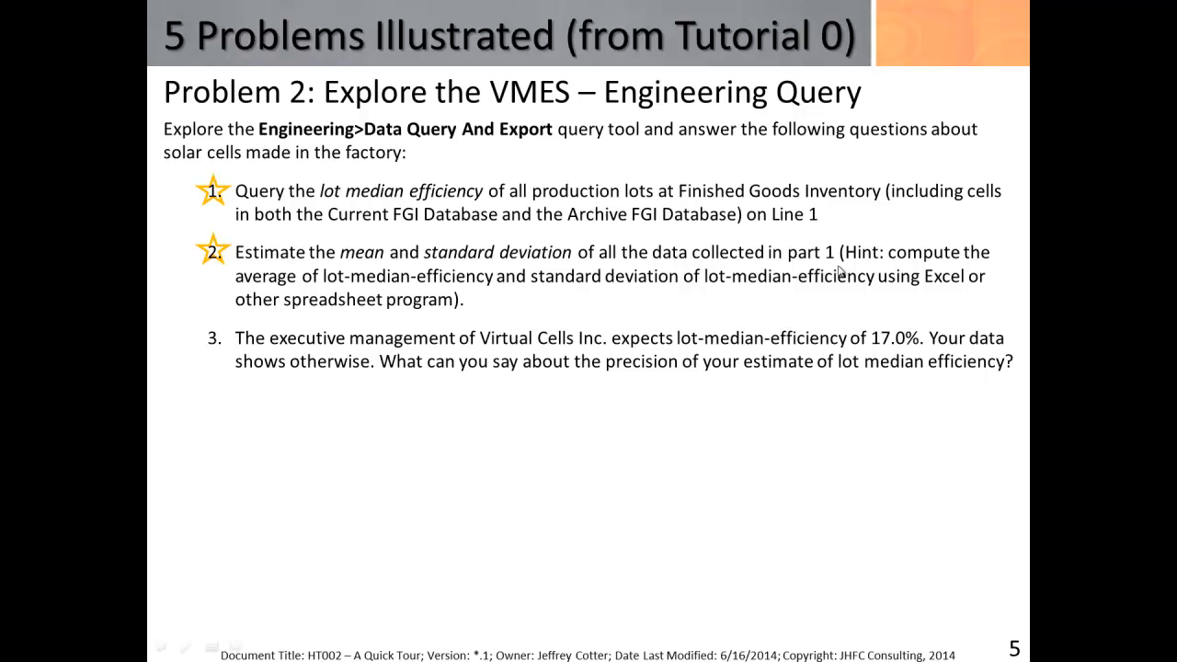
- Copy all rows of the Lot Summary Data table into cell A1 of Sheet2 in the Excel workbook
key(alt+Tab)
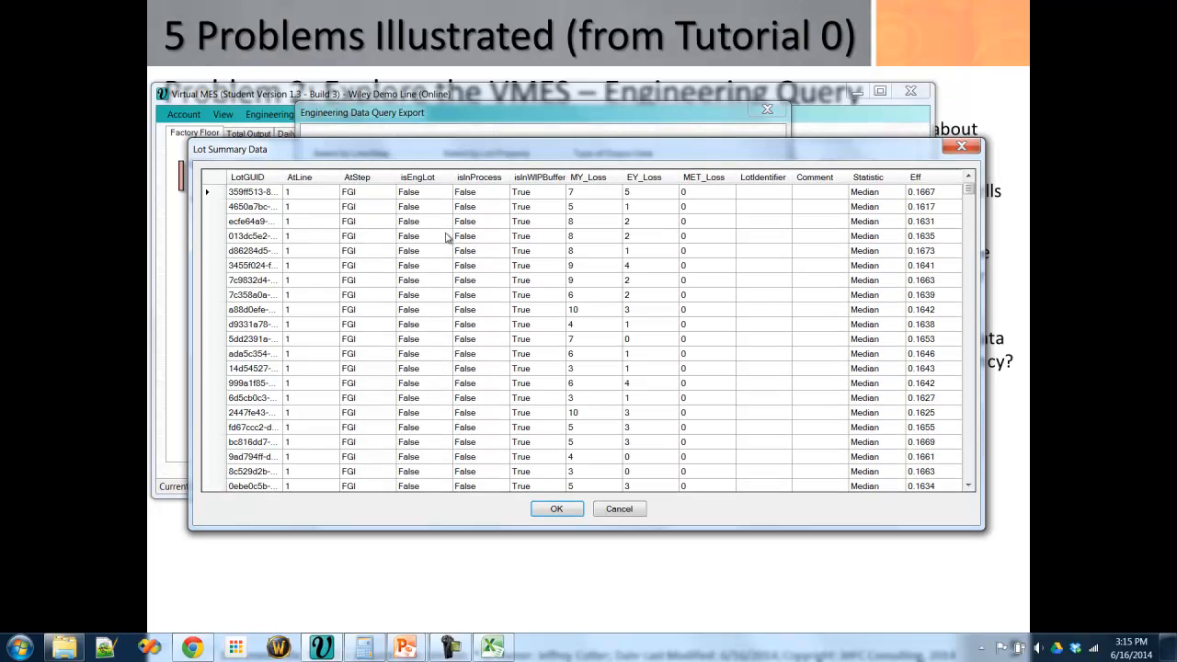
click(213, 180)
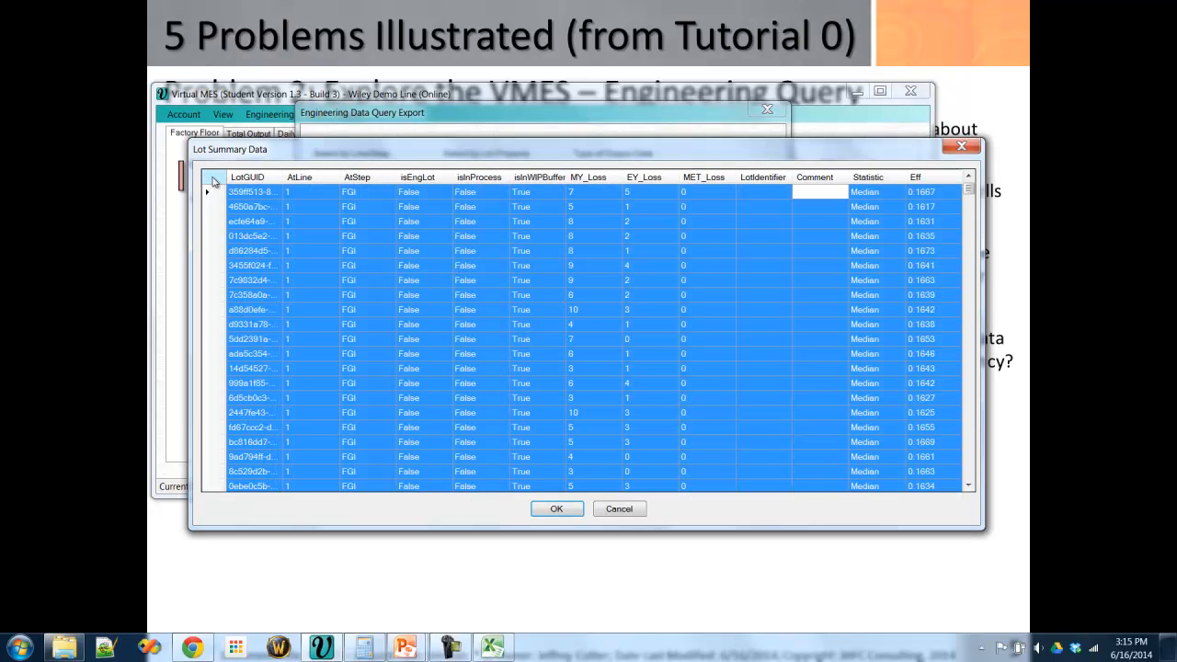
right_click(212, 180)
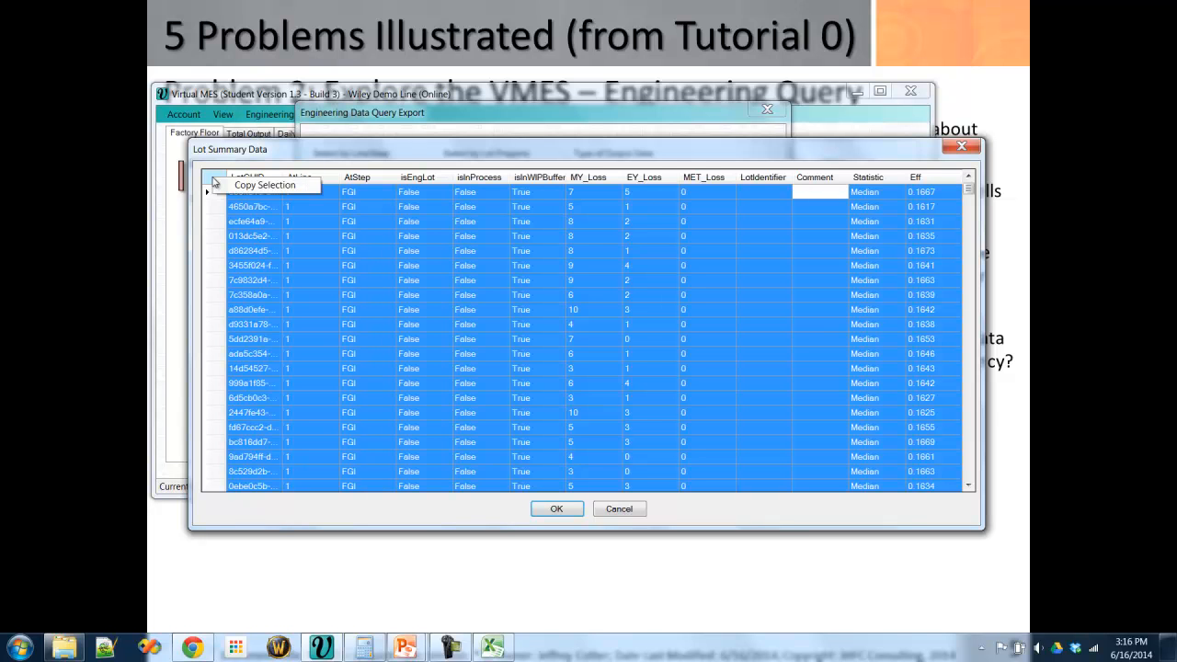
click(262, 186)
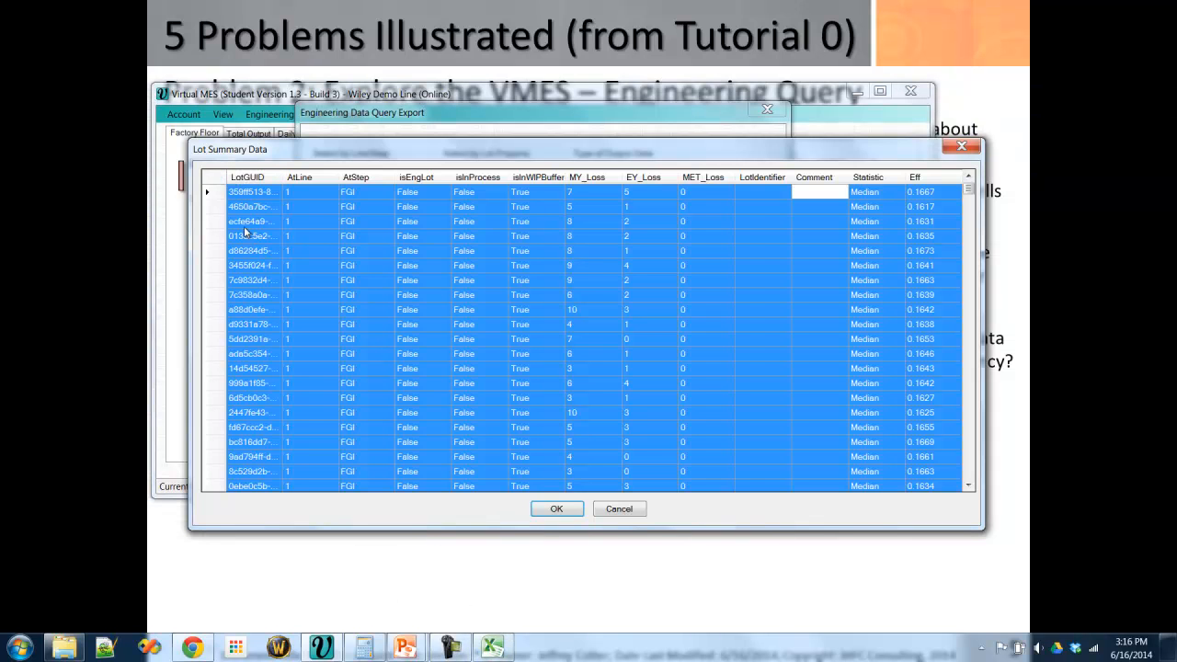
click(503, 653)
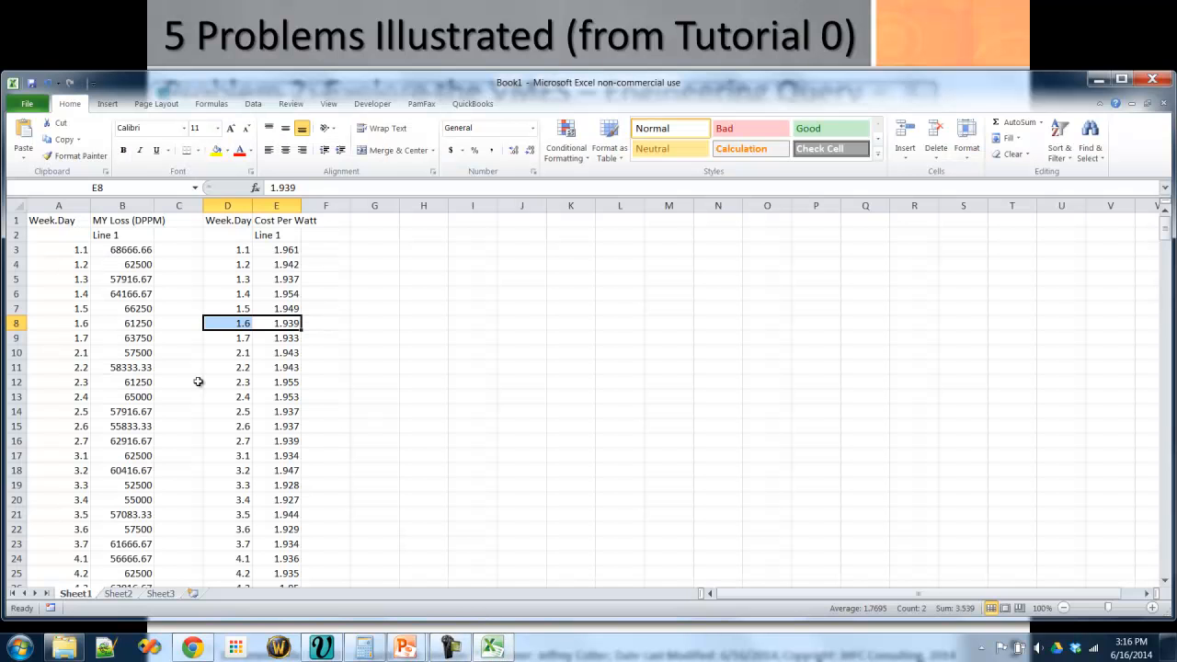
click(129, 597)
click(75, 219)
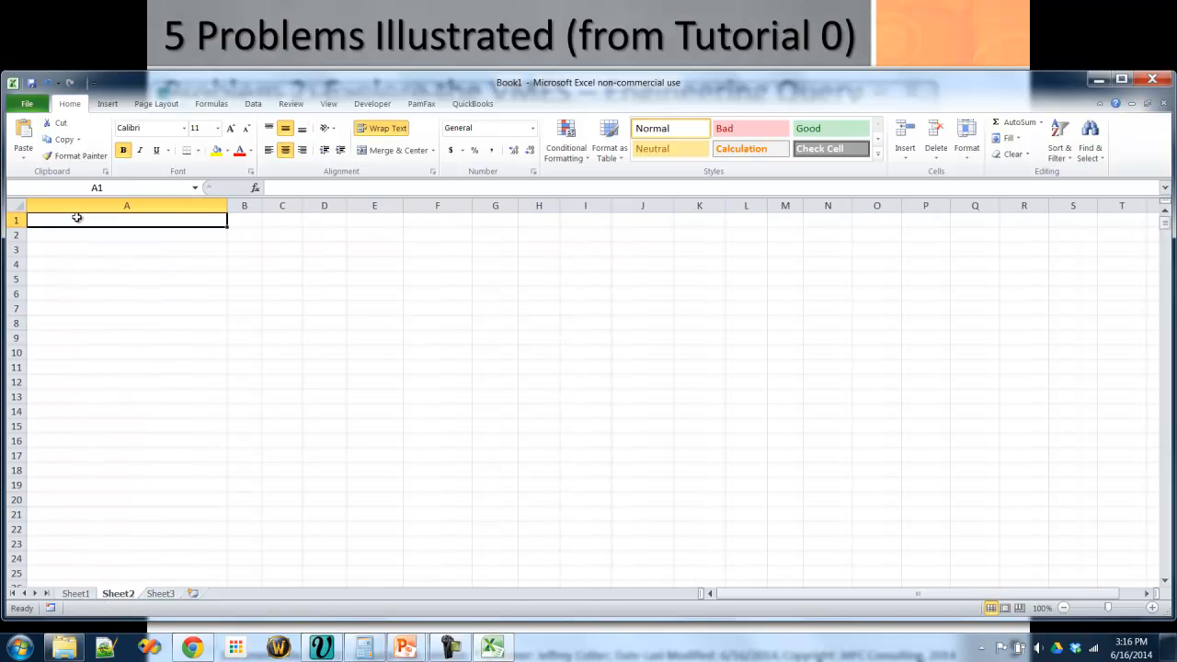
key(ctrl+v)
- Calculate the average of the Eff column in cell O2 with the AVERAGE function
click(885, 228)
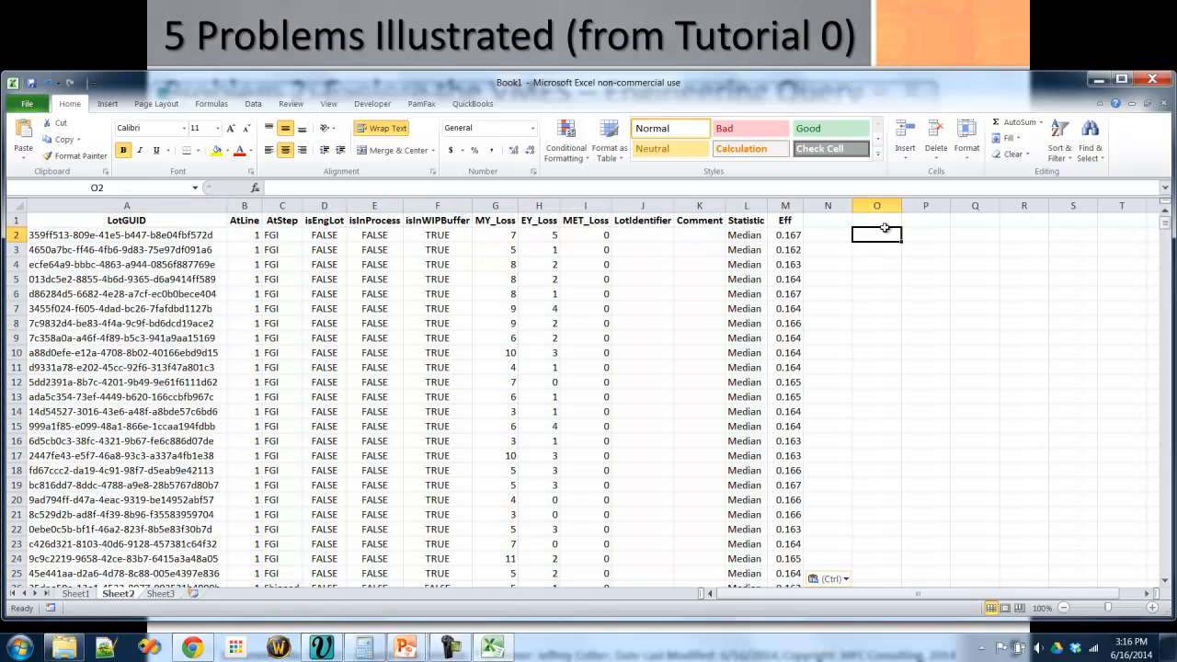
text(=averag)
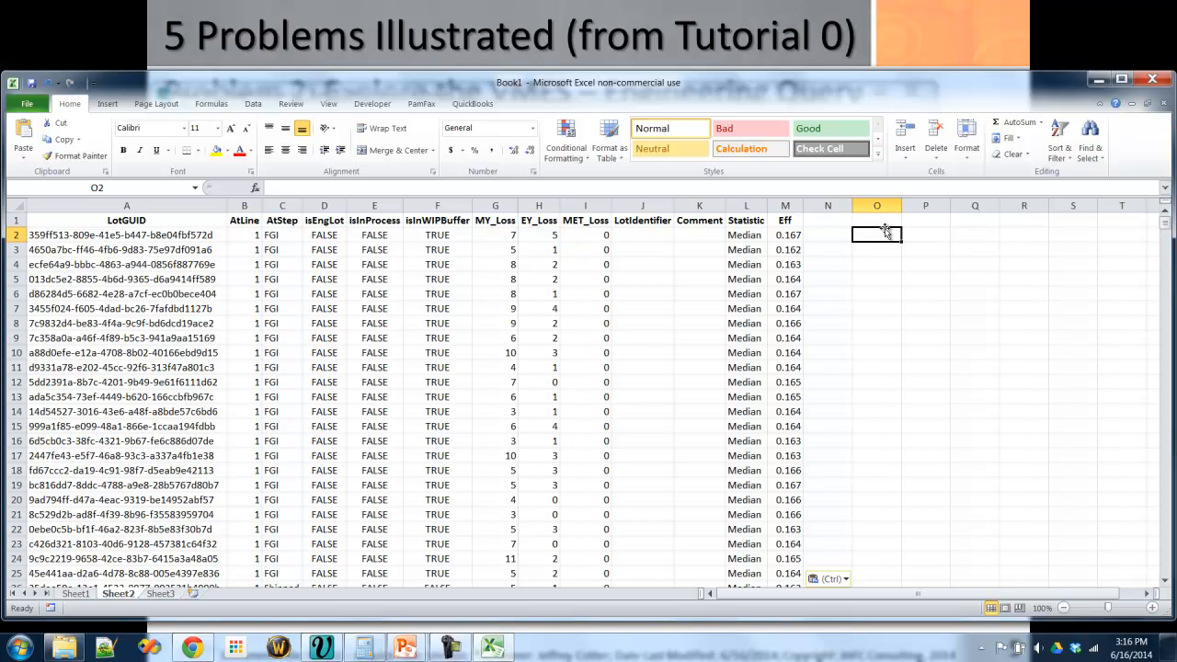
text(e()
key(Left)
key(Left)
key(ctrl+shift+Down)
key(Return)
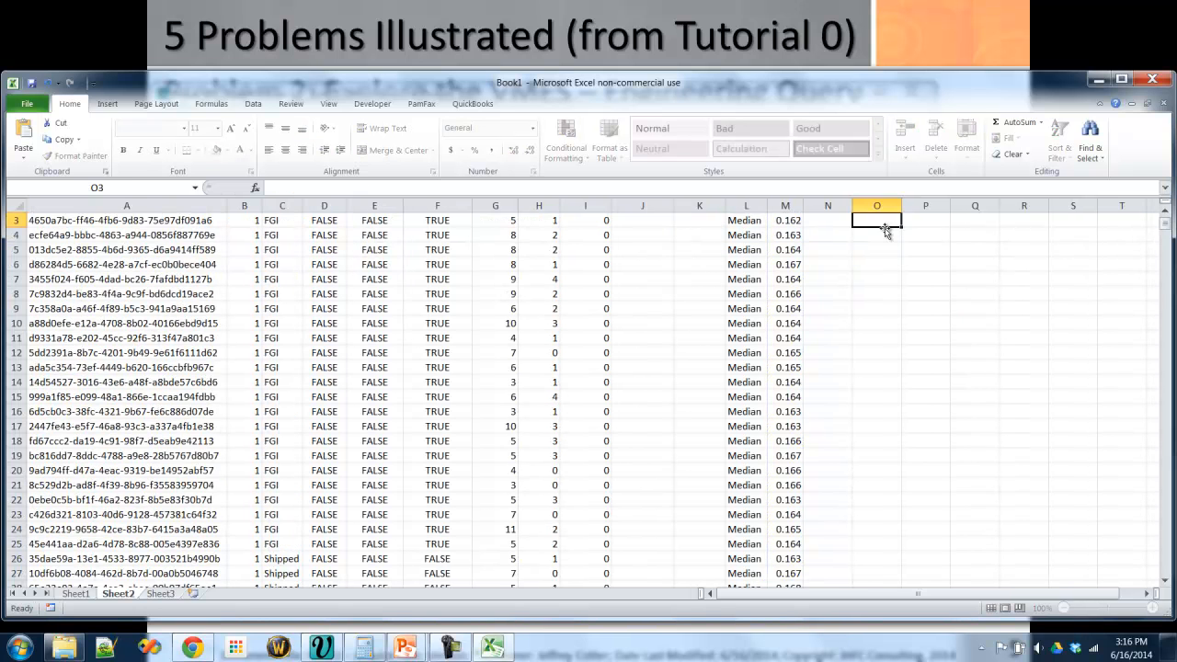
scroll(886, 230, up, 1)
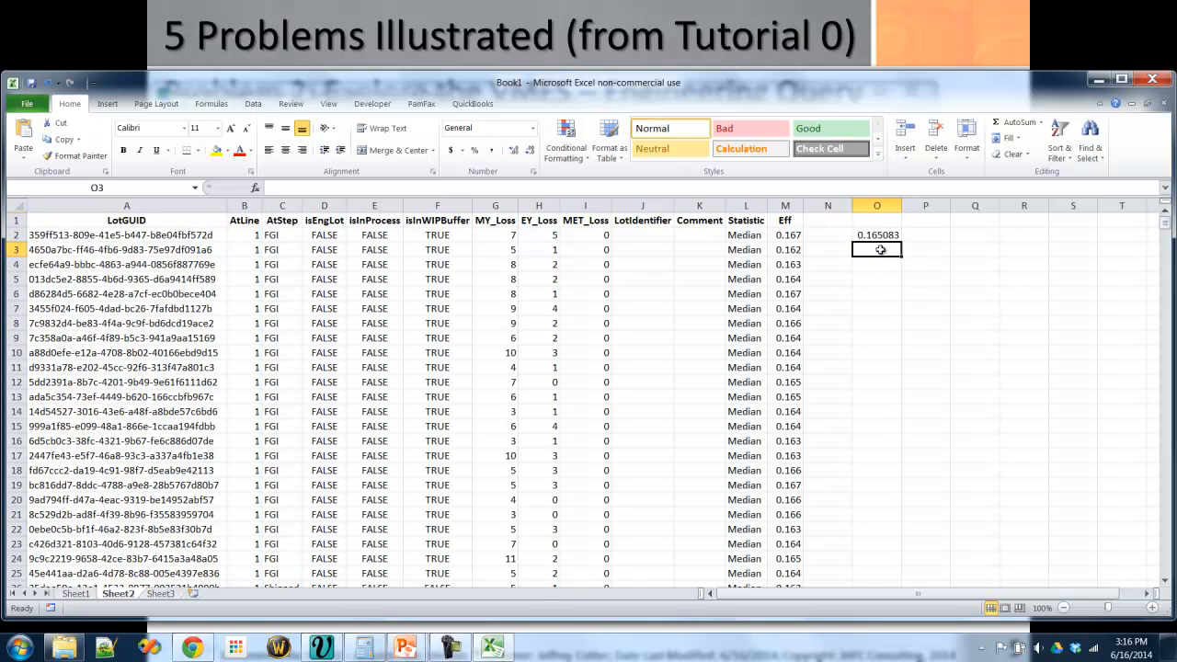
- Calculate the standard deviation of the Eff column in cell O3 with the STDEV function
text(=stdev()
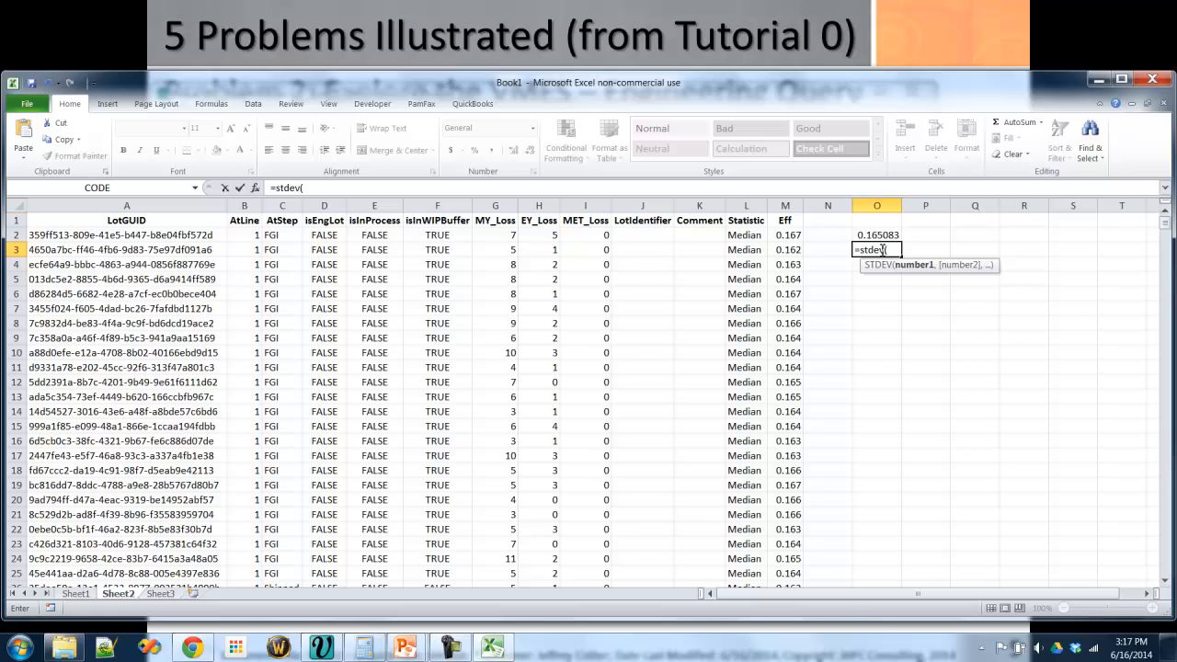
click(791, 229)
key(ctrl+shift+Down)
key(Return)
- Label the two results in column N, with "AVERAGE" in N2 and a standard deviation label in N3
click(836, 236)
text(AVERAGE)
key(Return)
text(ST)
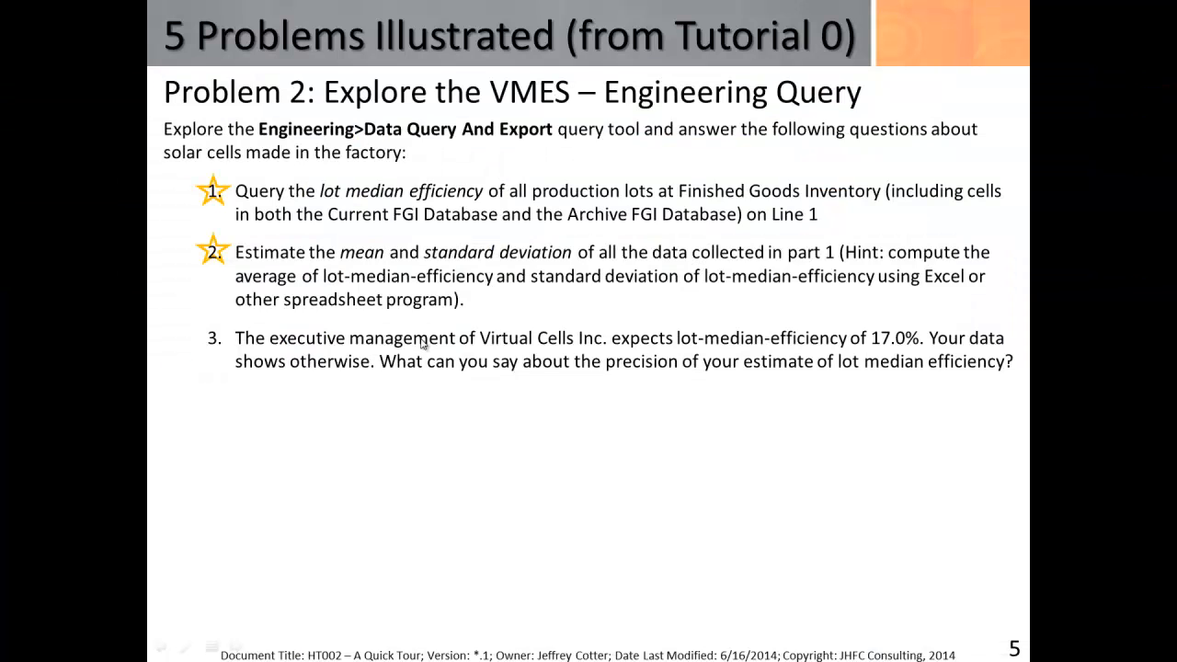
- In Virtual MES, add a change order with the comment "New Change Order" for the DEPDIFF process to the engineering action plan
click(416, 392)
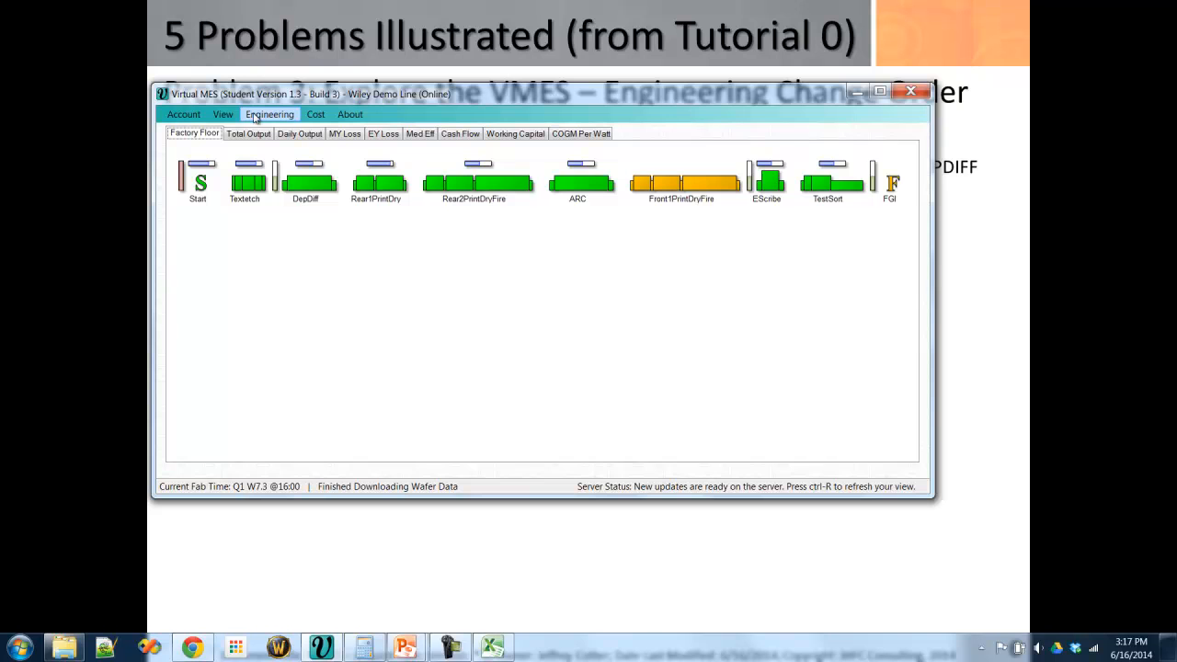
click(272, 115)
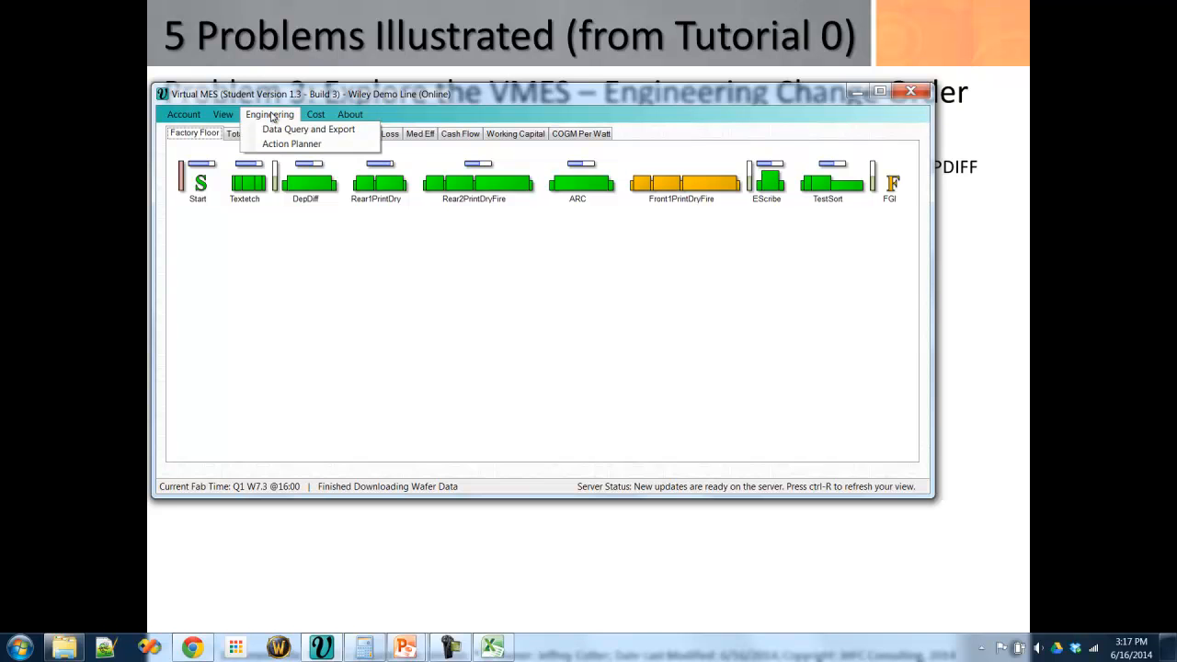
click(286, 144)
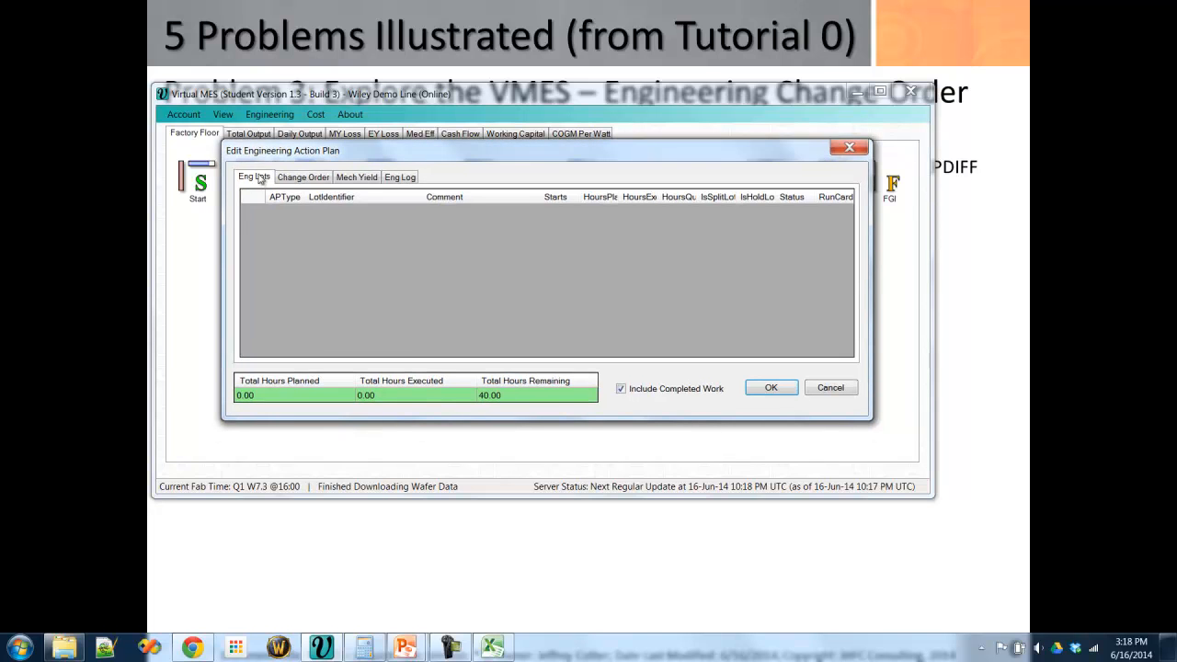
click(302, 179)
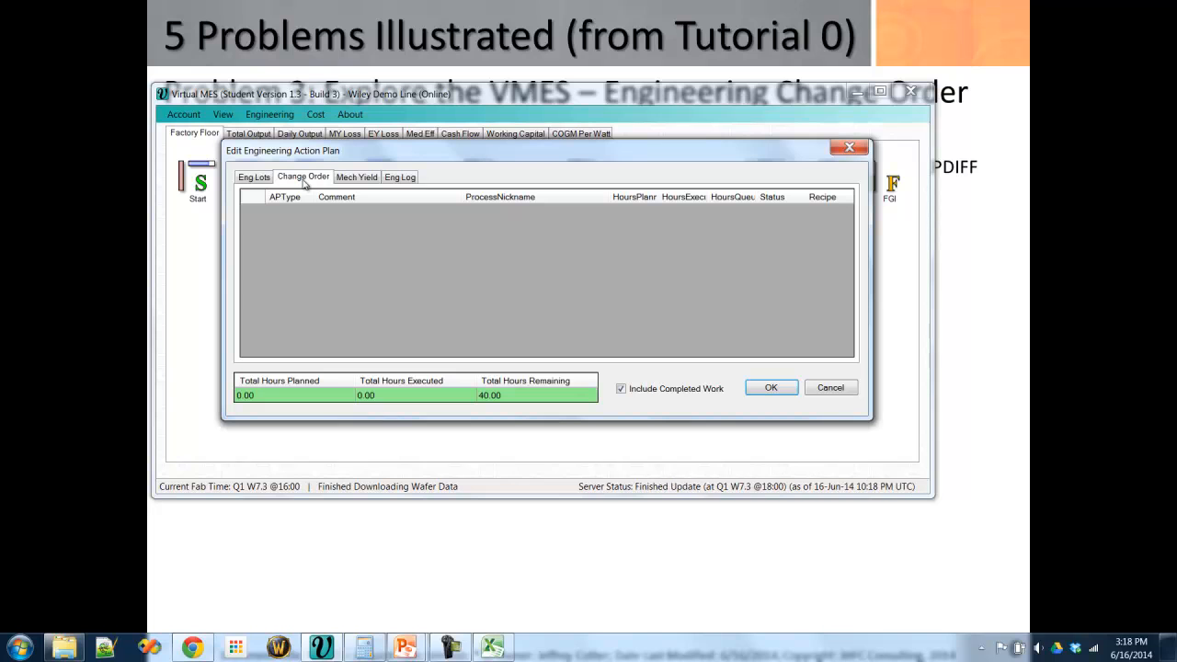
right_click(255, 199)
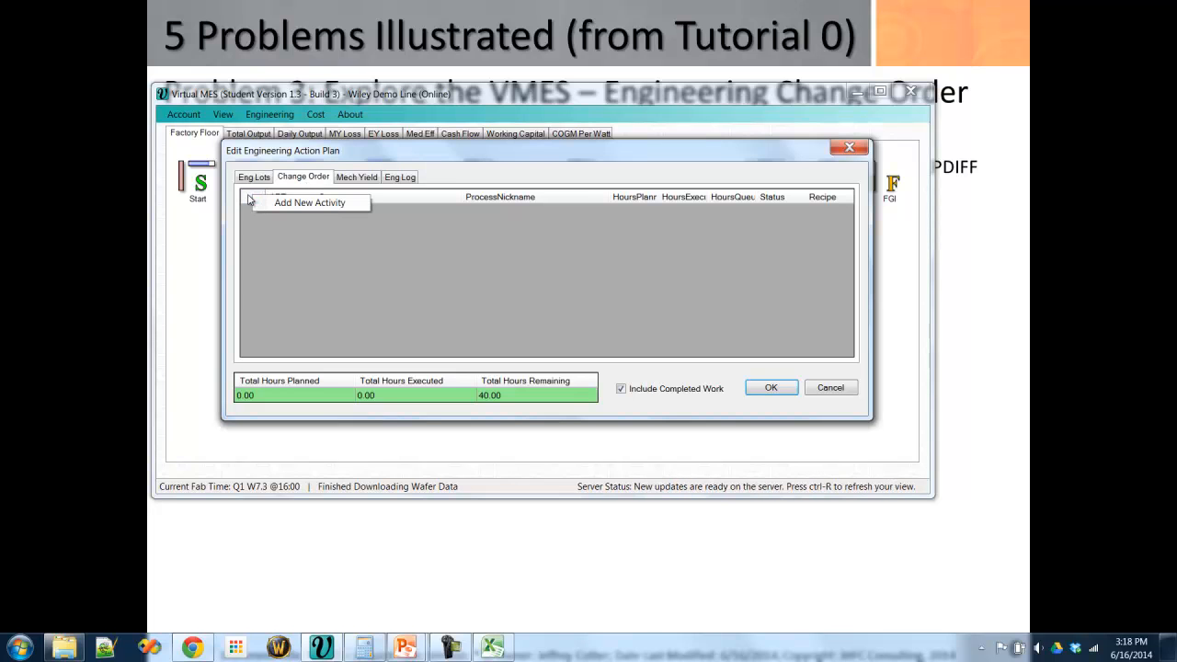
click(316, 206)
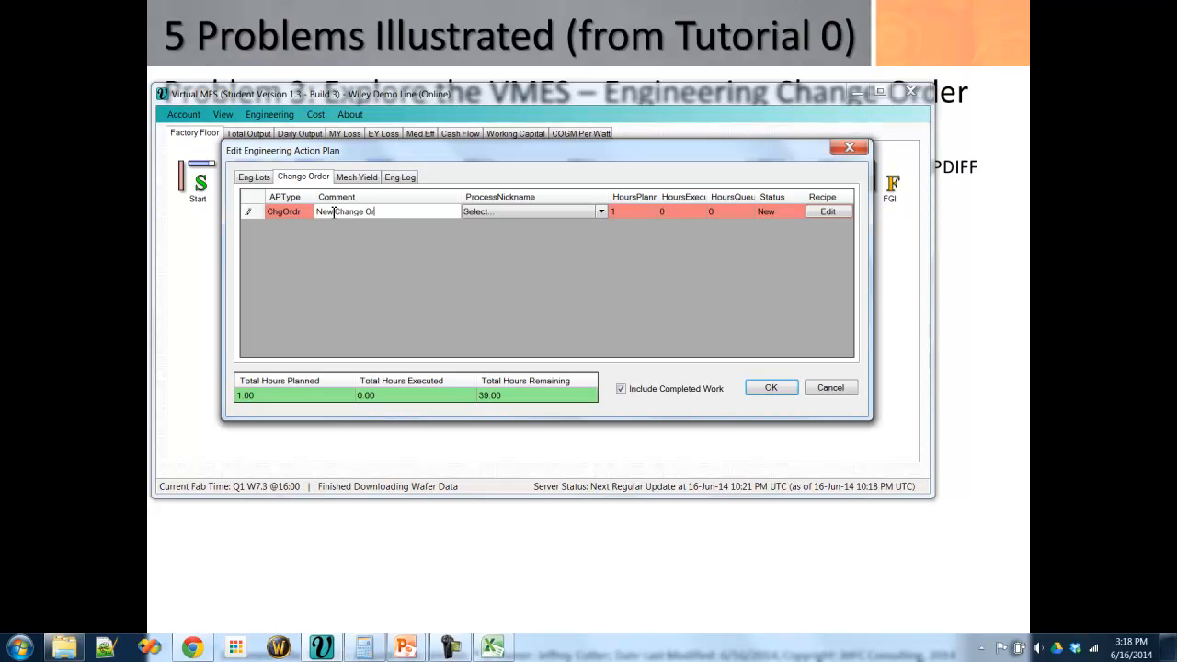
click(601, 211)
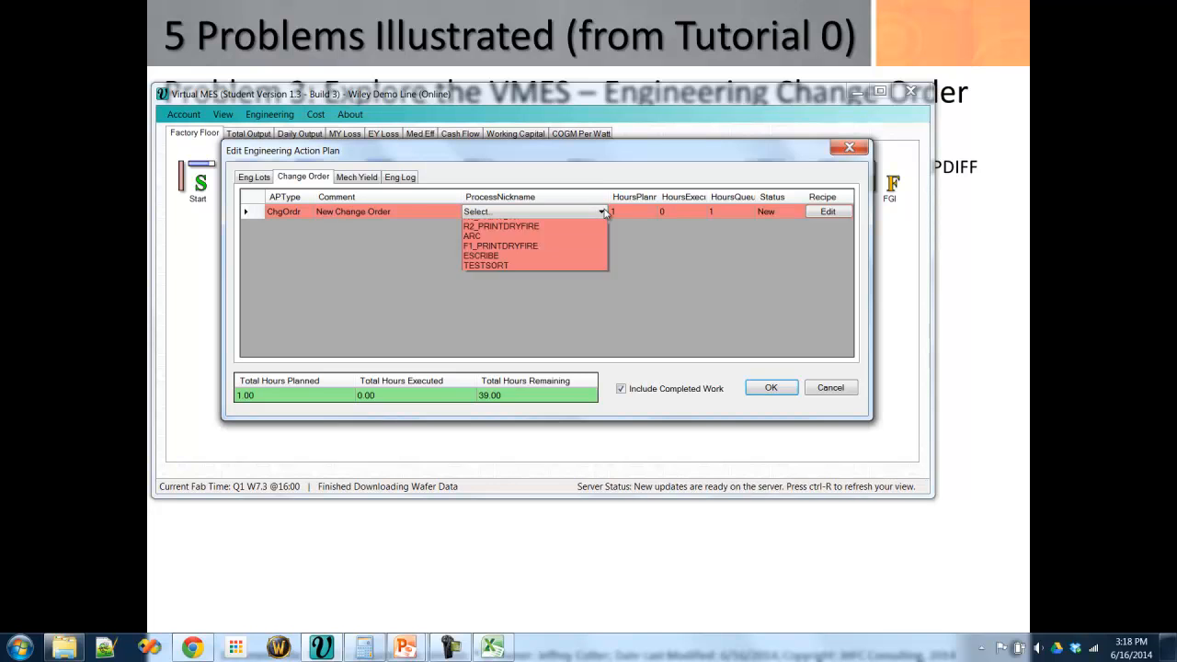
click(500, 253)
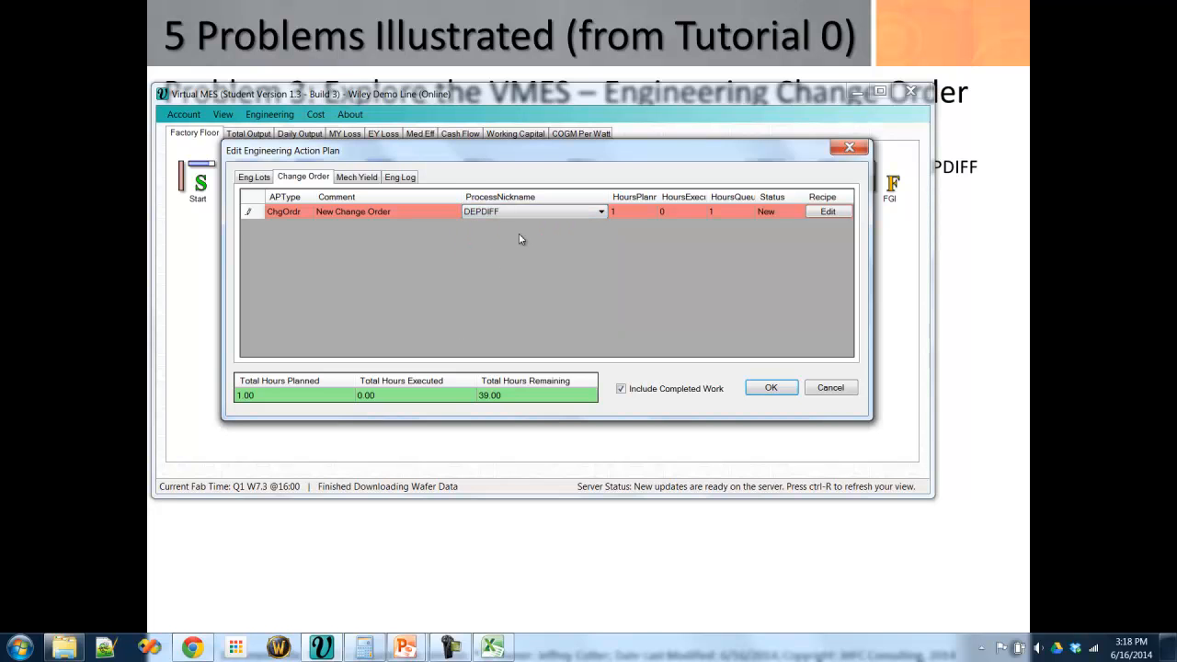
- Set Zone 1 Temp to 451 deg C in the change order's DEPDIFF recipe, then save the action plan and refresh the factory view
click(827, 212)
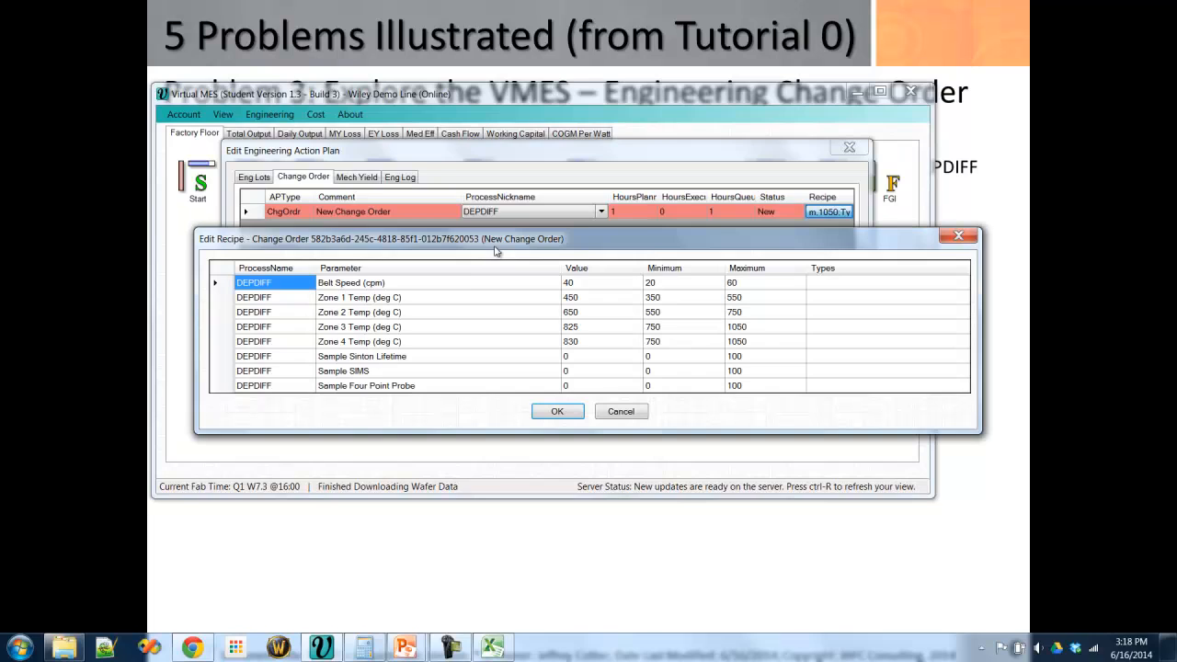
click(599, 301)
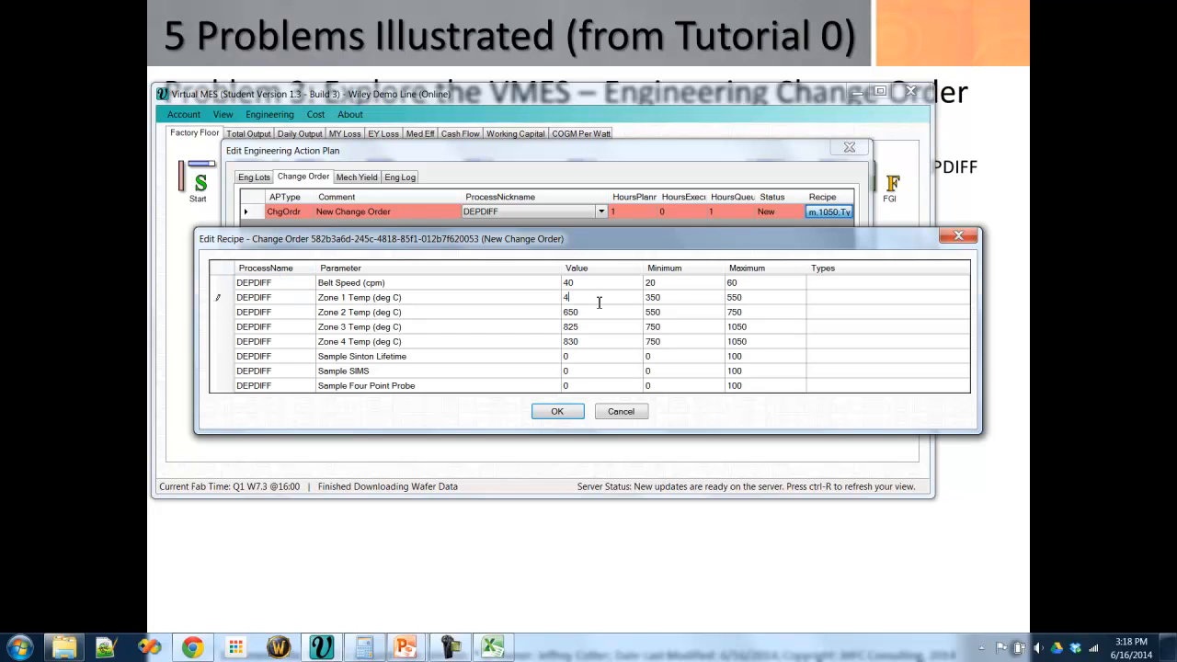
click(558, 411)
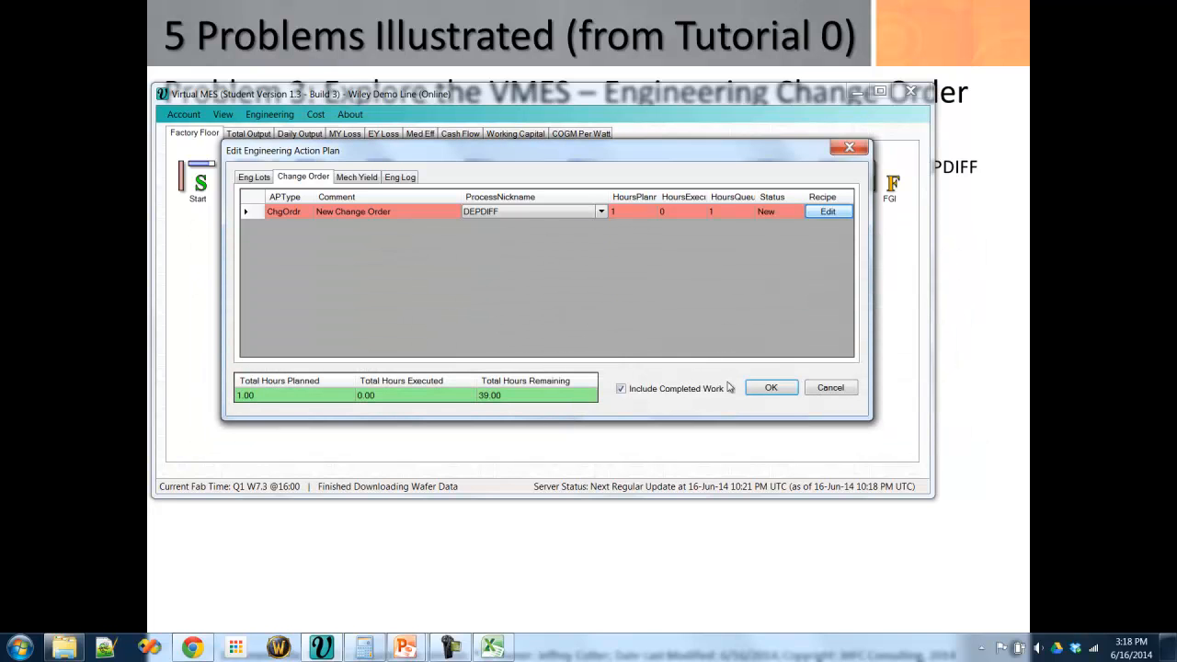
click(769, 388)
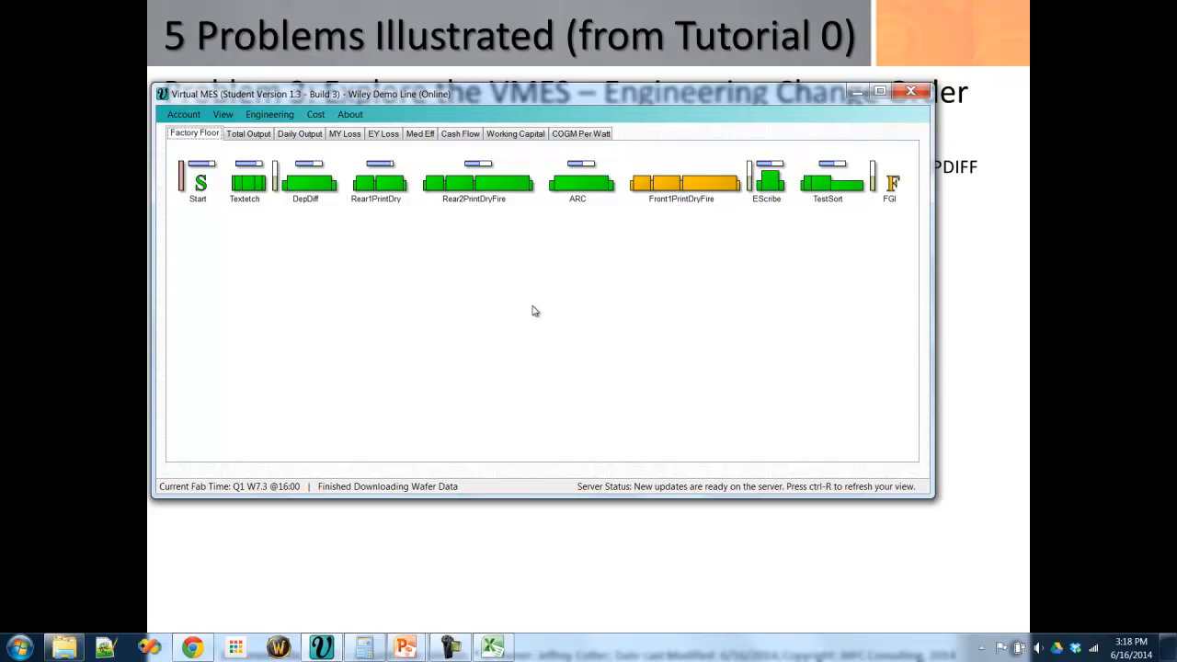
key(ctrl+r)
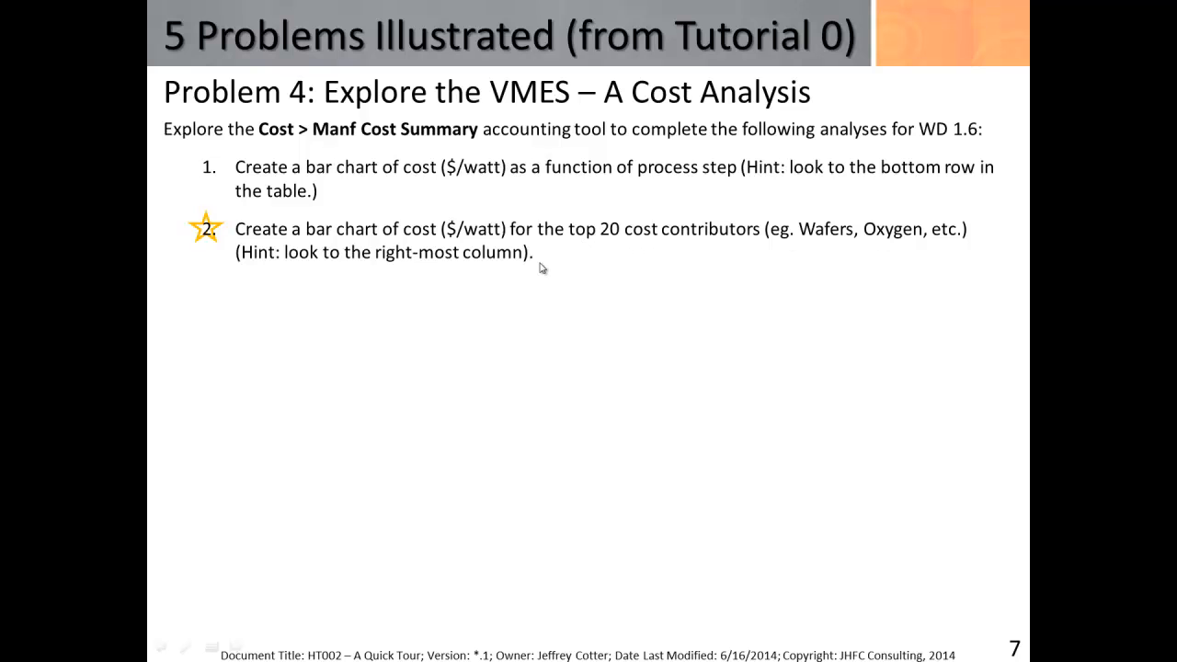
- Open the Manf Cost Summary in Virtual MES and set its period to Week 1, Day 6, as the problem slide asks
key(alt+Tab)
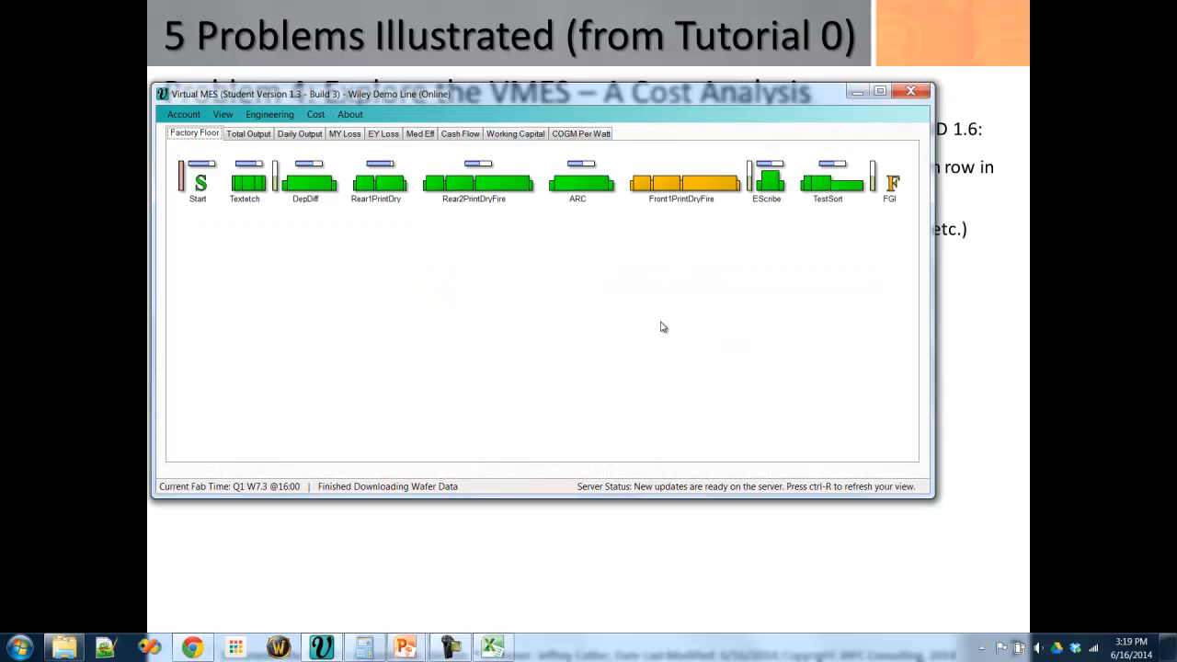
click(317, 114)
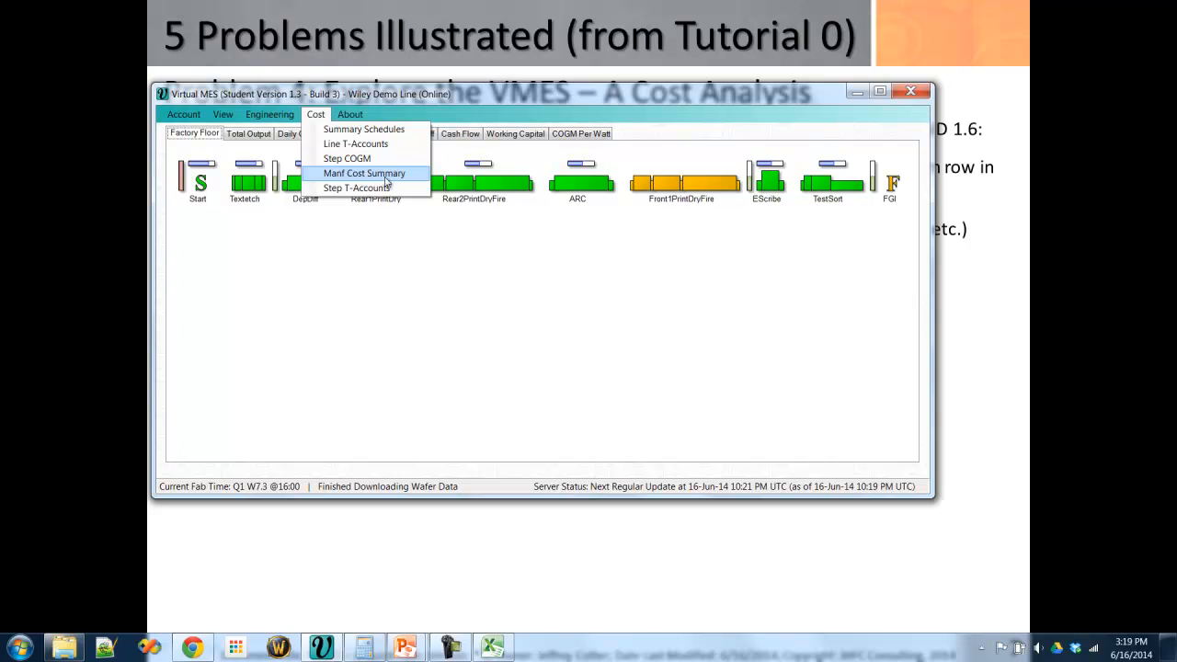
click(404, 178)
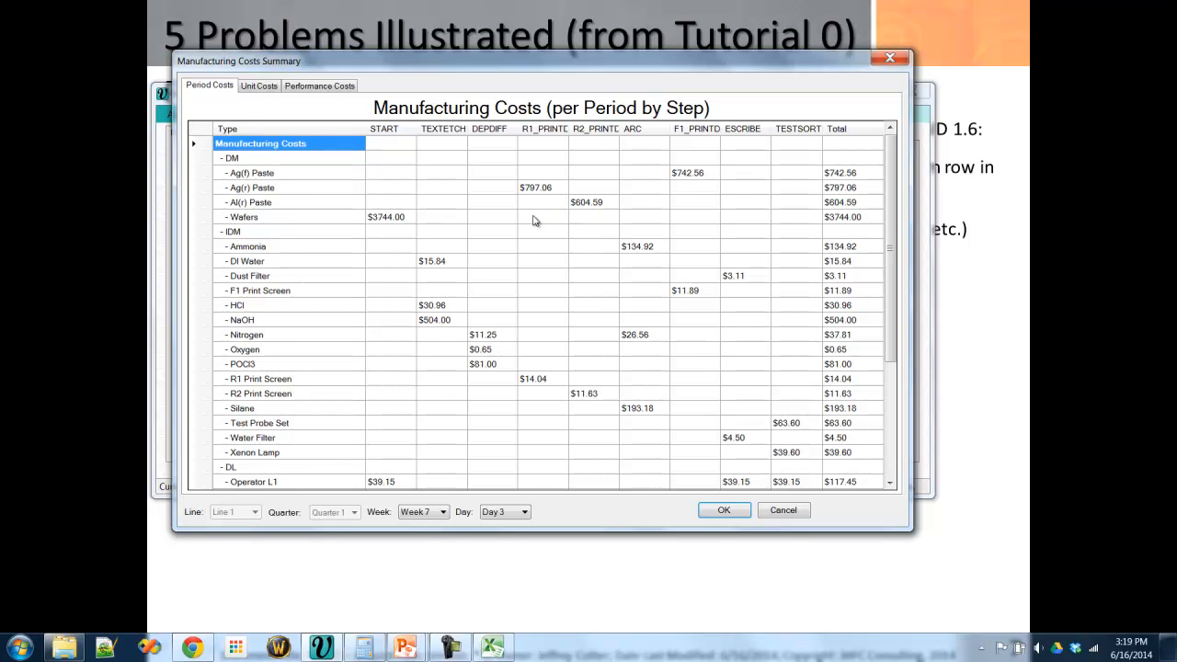
click(1017, 257)
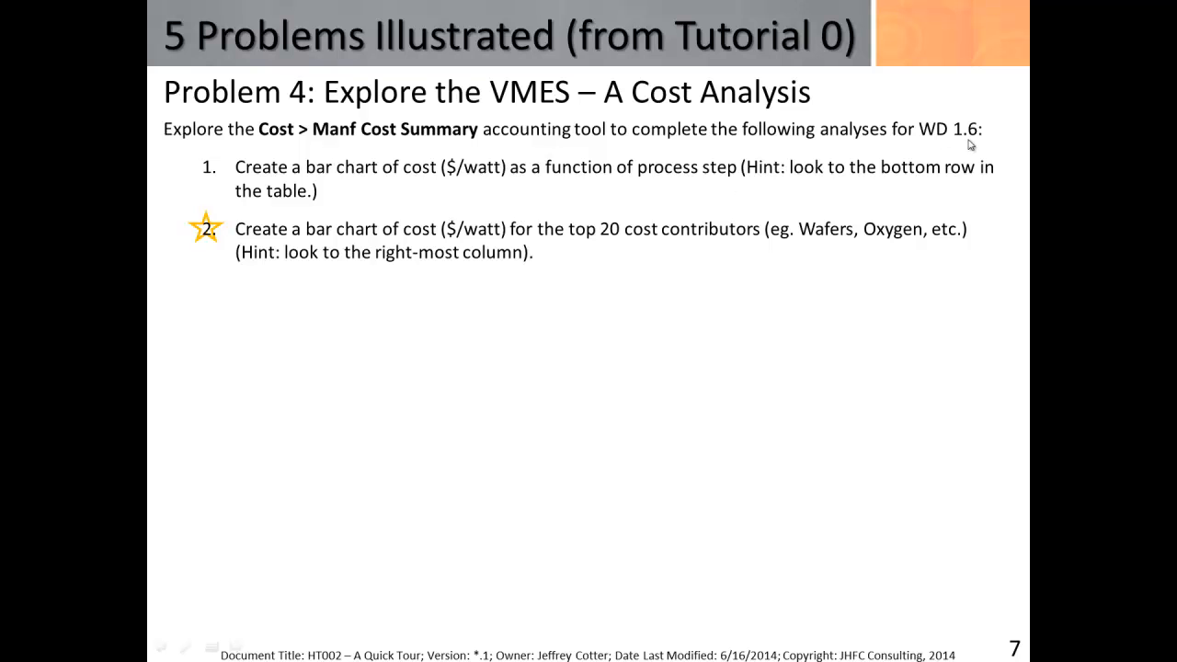
key(alt+Tab)
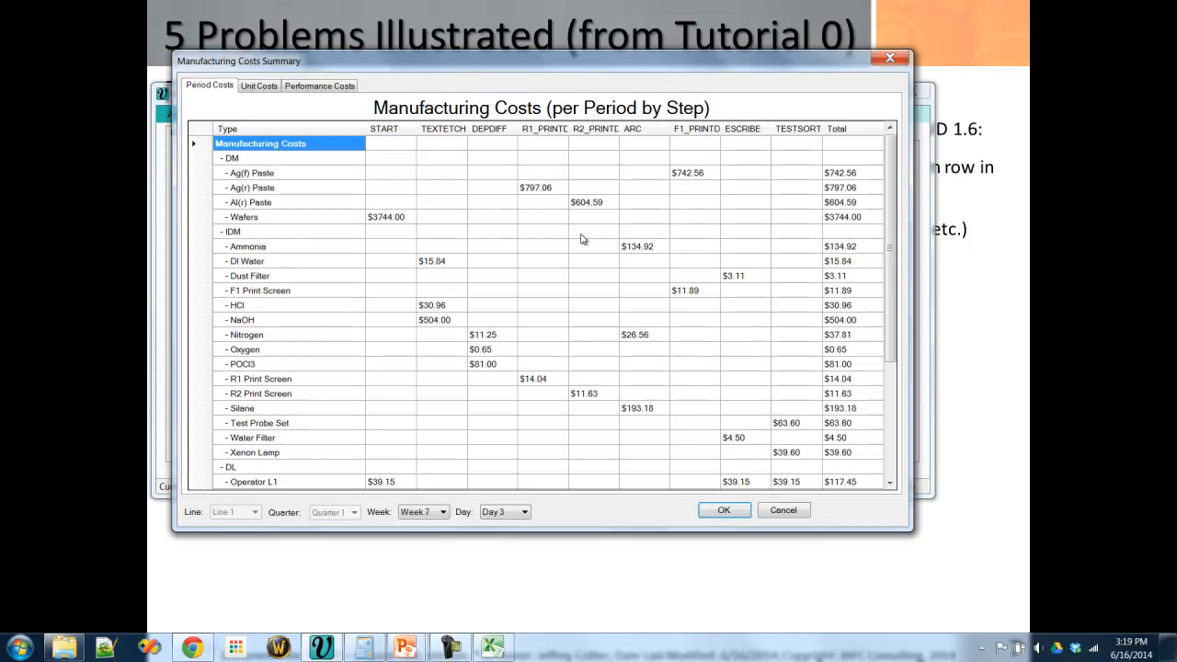
click(428, 511)
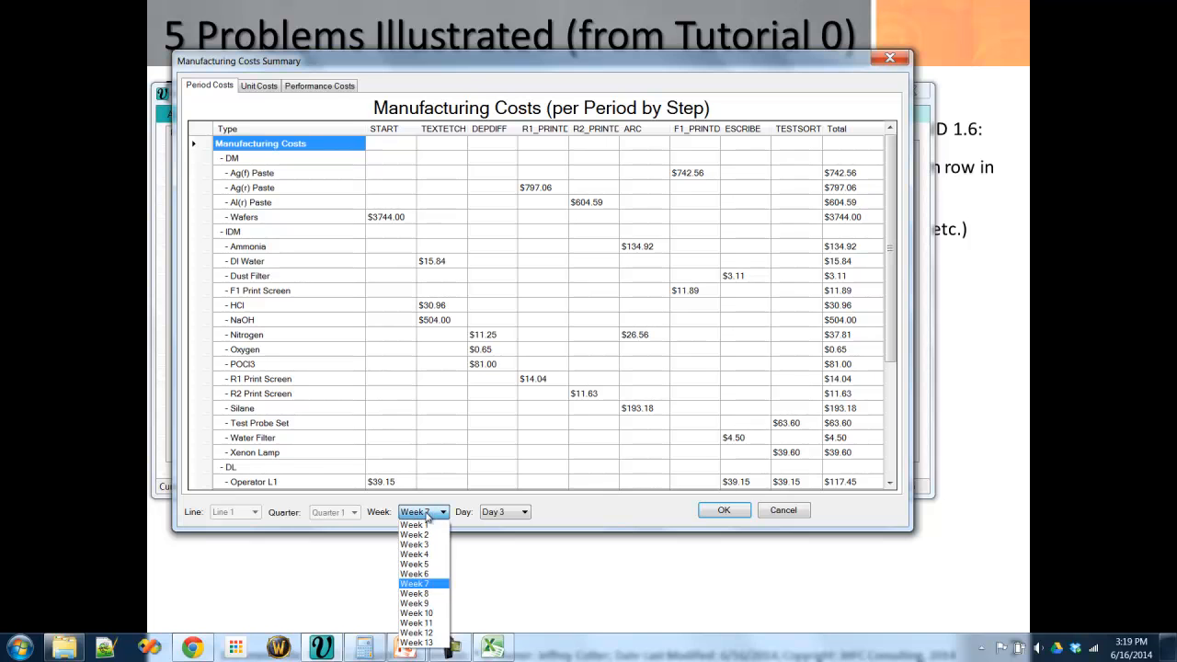
click(423, 523)
click(498, 512)
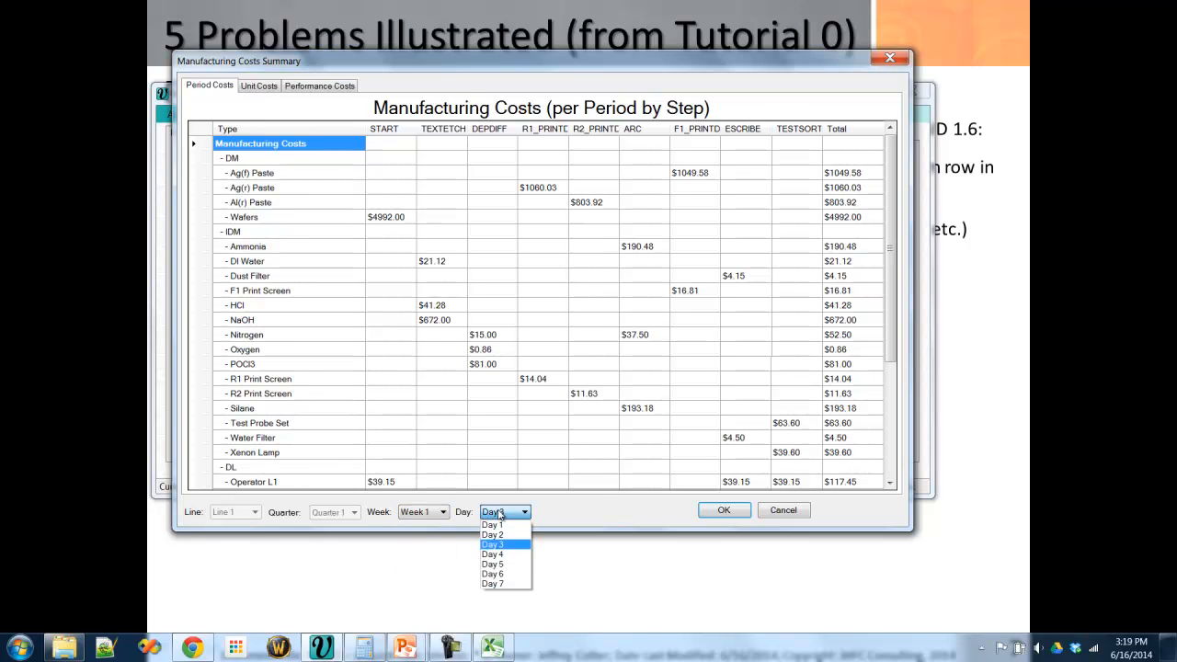
click(498, 574)
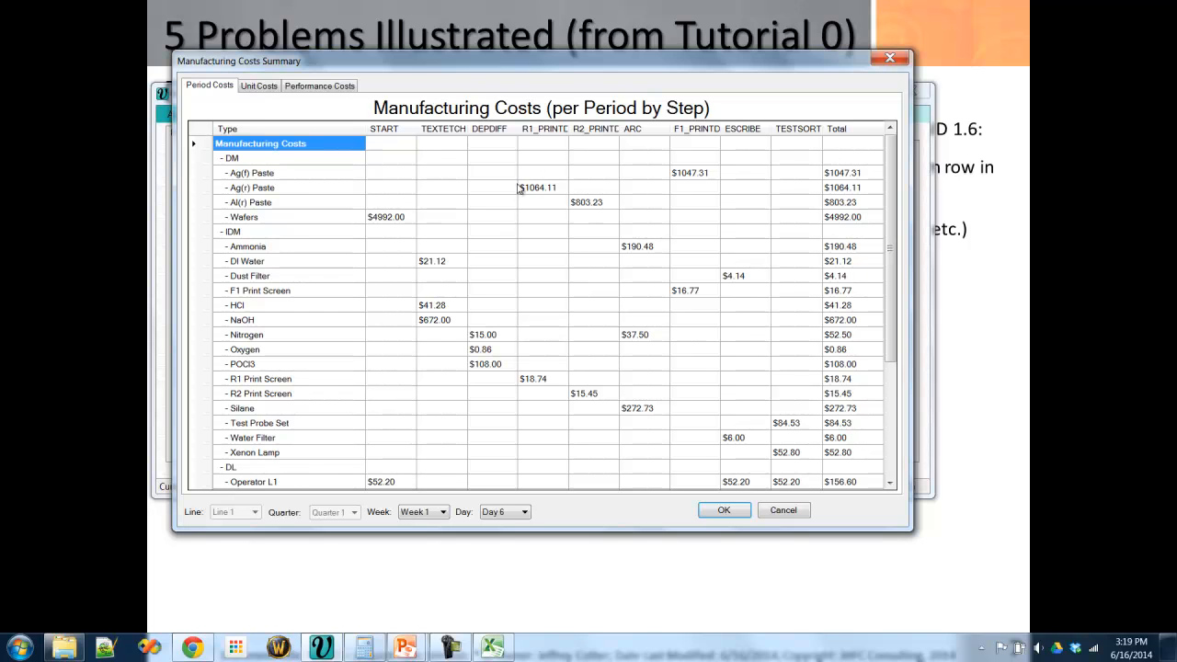
- Copy the whole per-watt Performance Costs table into cell A1 of Sheet3 in the Excel workbook
click(315, 86)
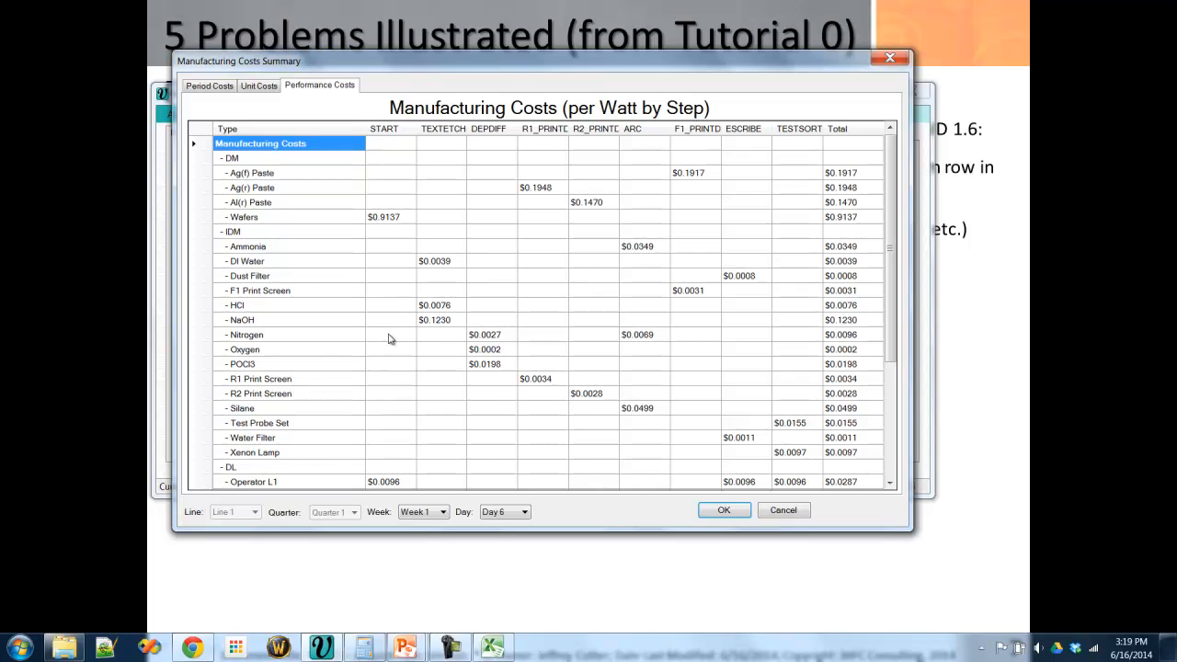
click(201, 130)
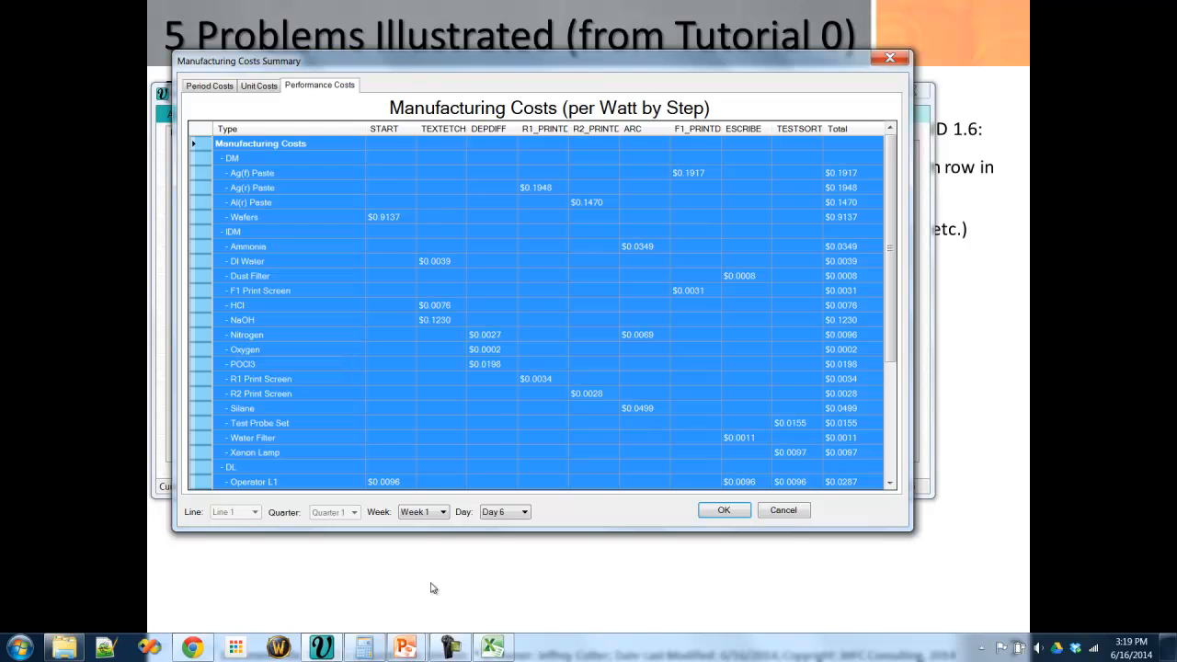
click(495, 646)
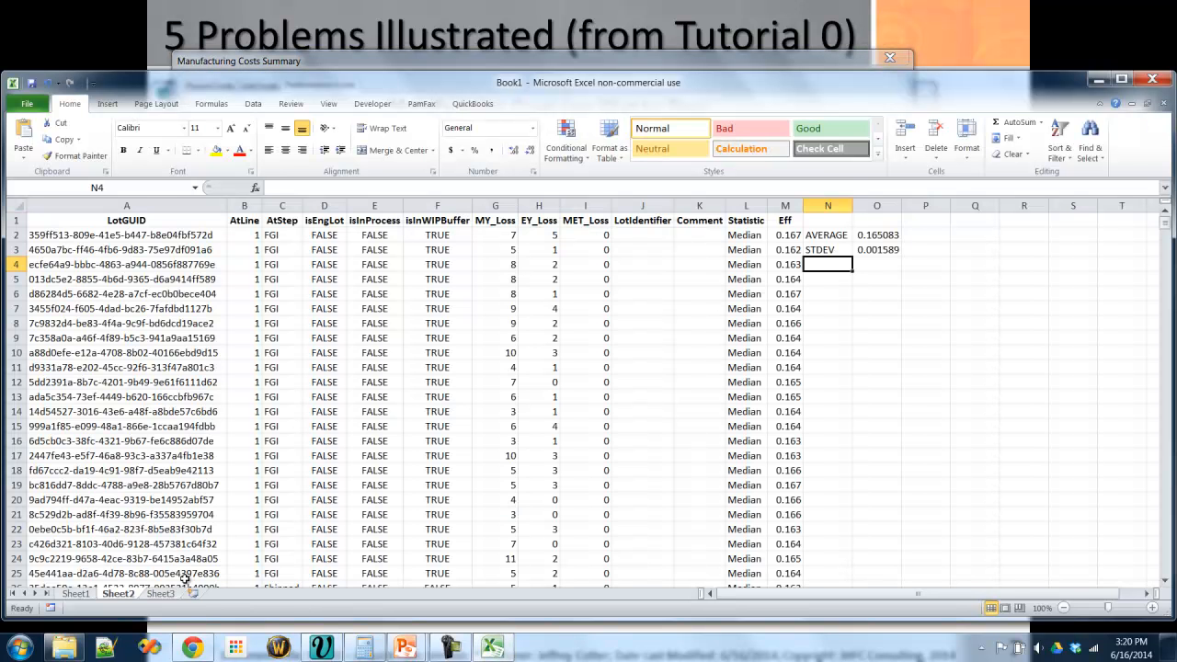
click(161, 593)
click(137, 224)
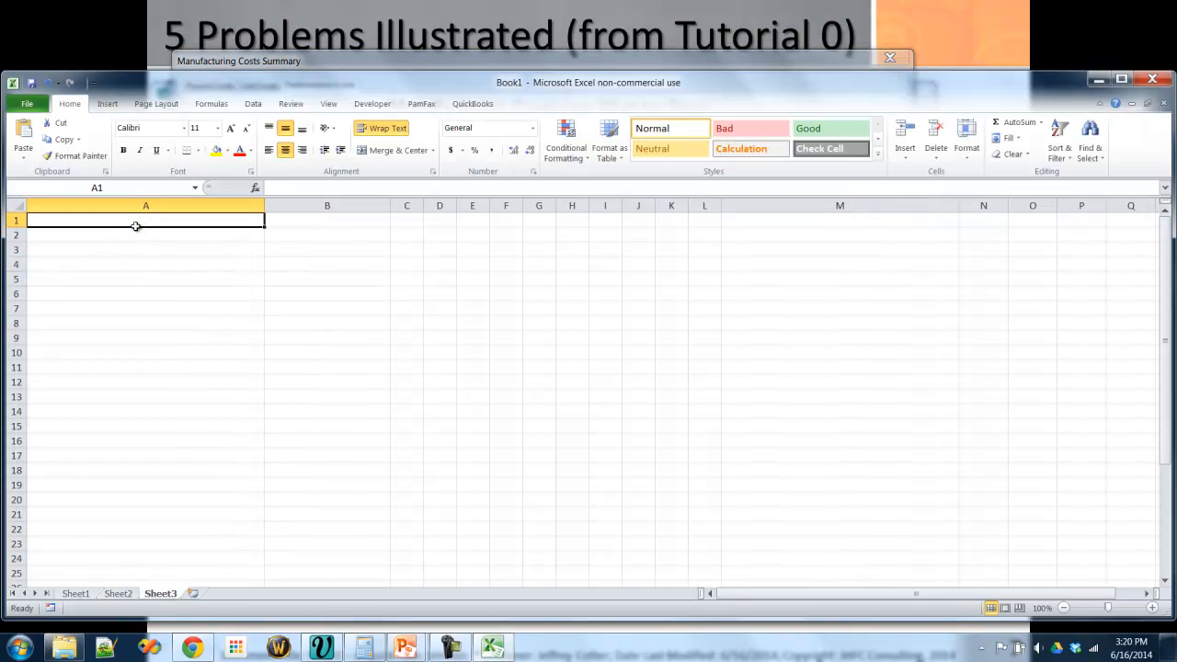
key(ctrl+v)
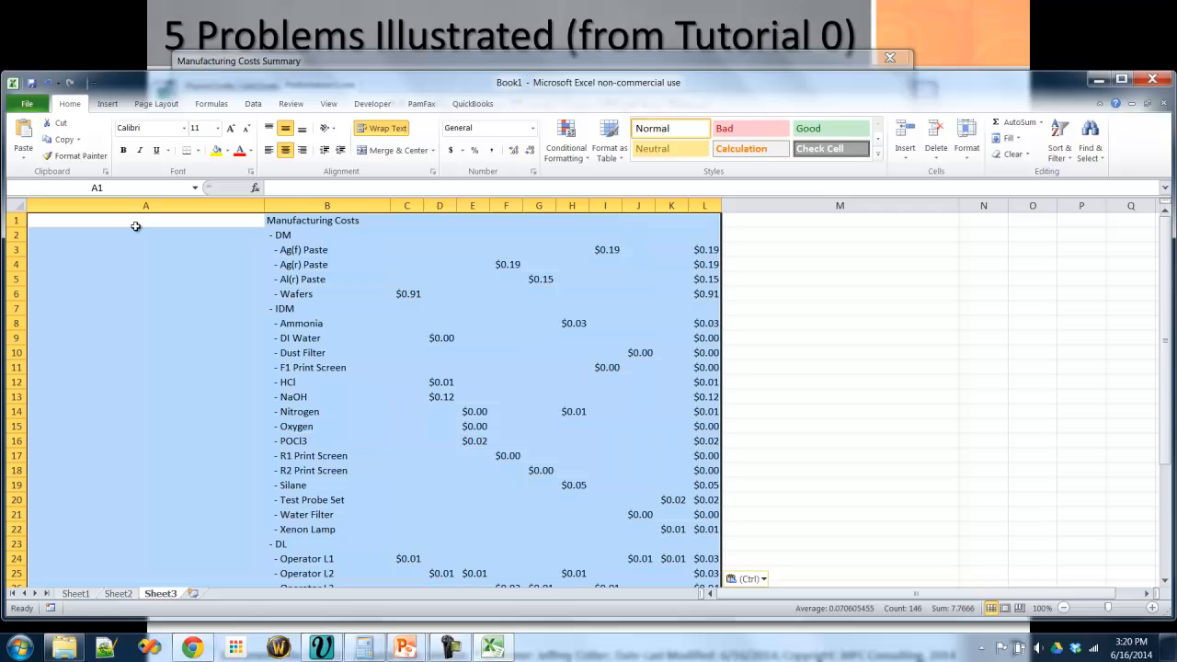
- Sort the cost table in B1:L36 by column L values from largest to smallest
click(343, 217)
scroll(715, 395, down, 7)
shift+click(712, 441)
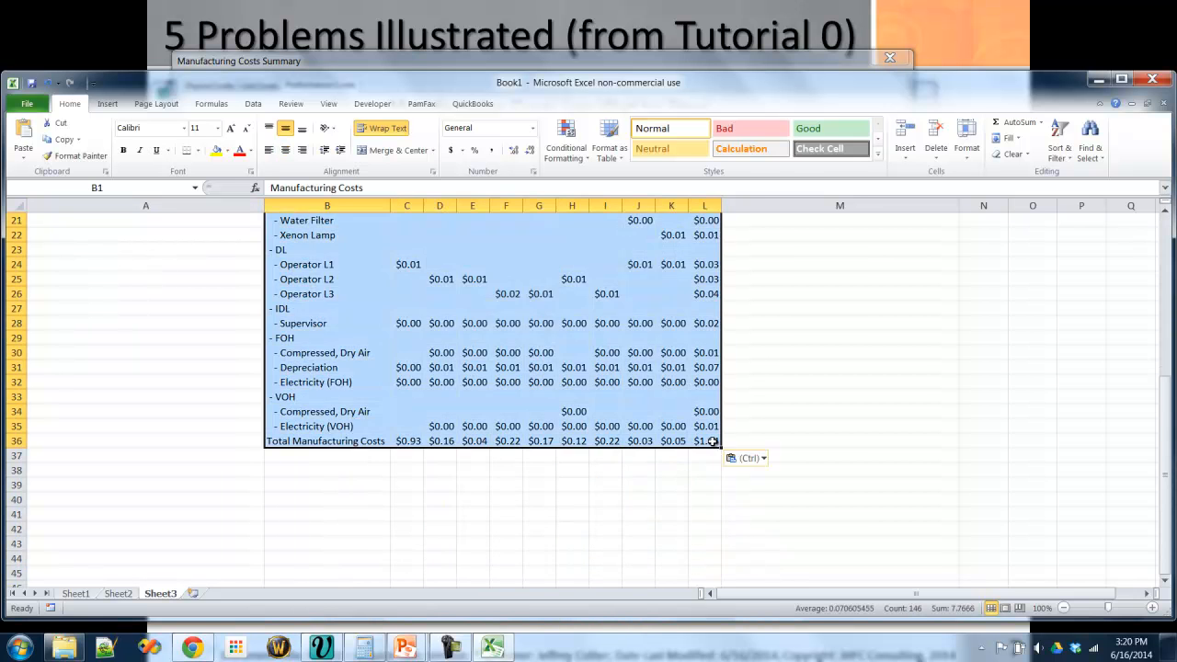
scroll(631, 334, up, 7)
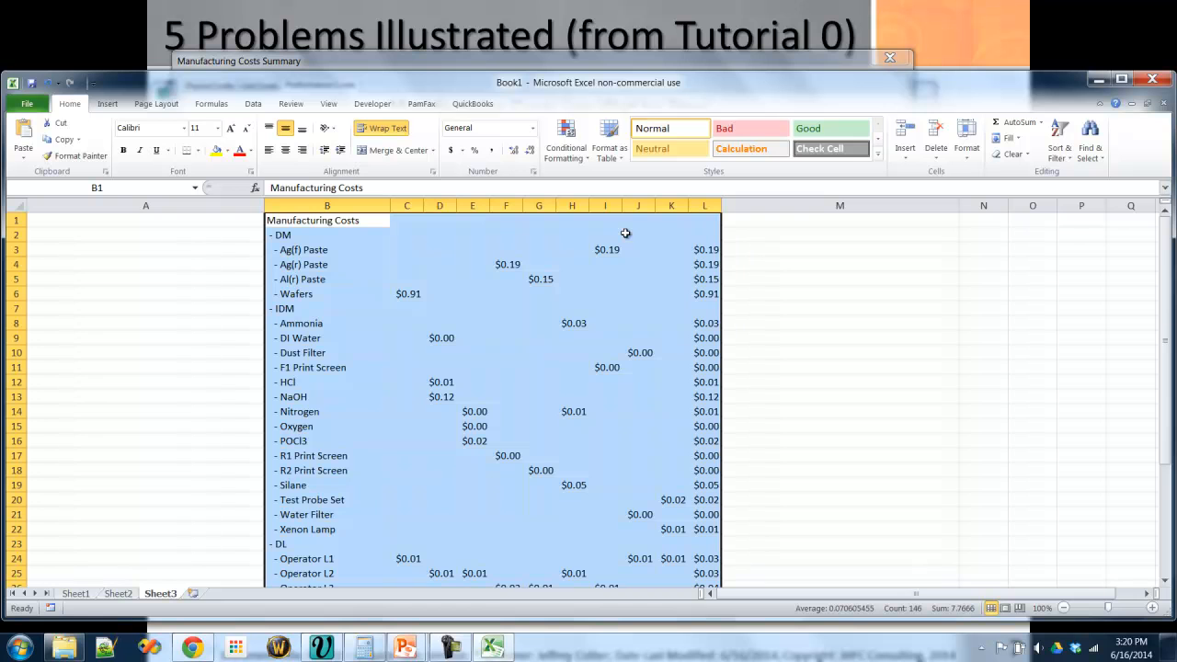
click(256, 106)
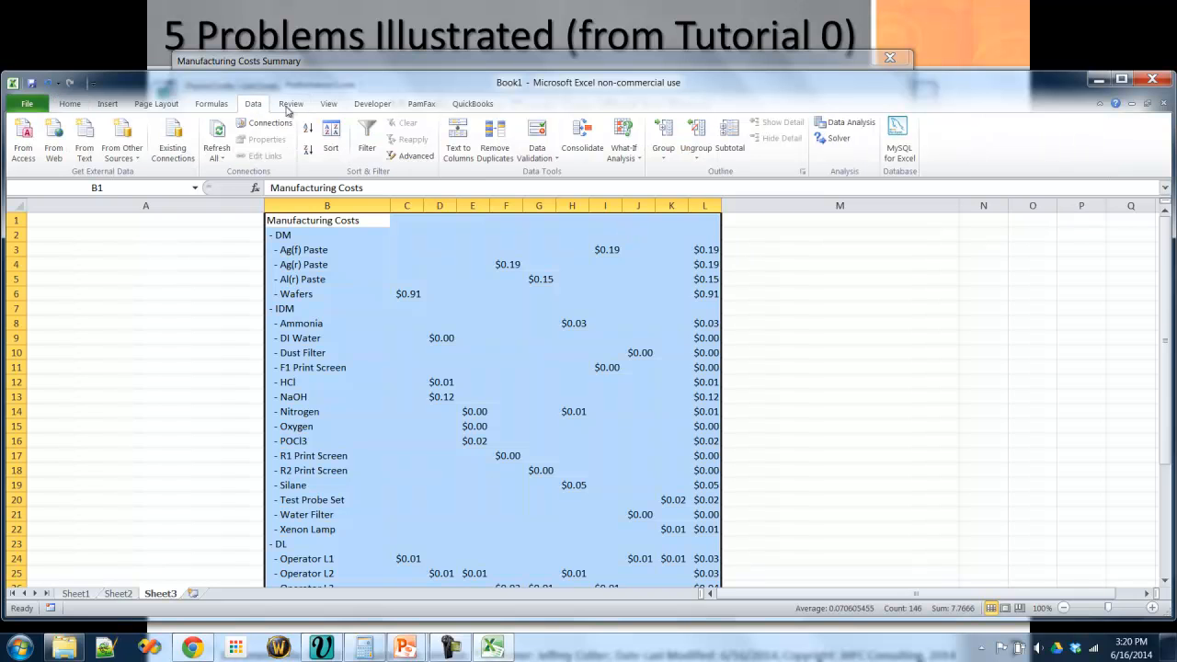
click(330, 138)
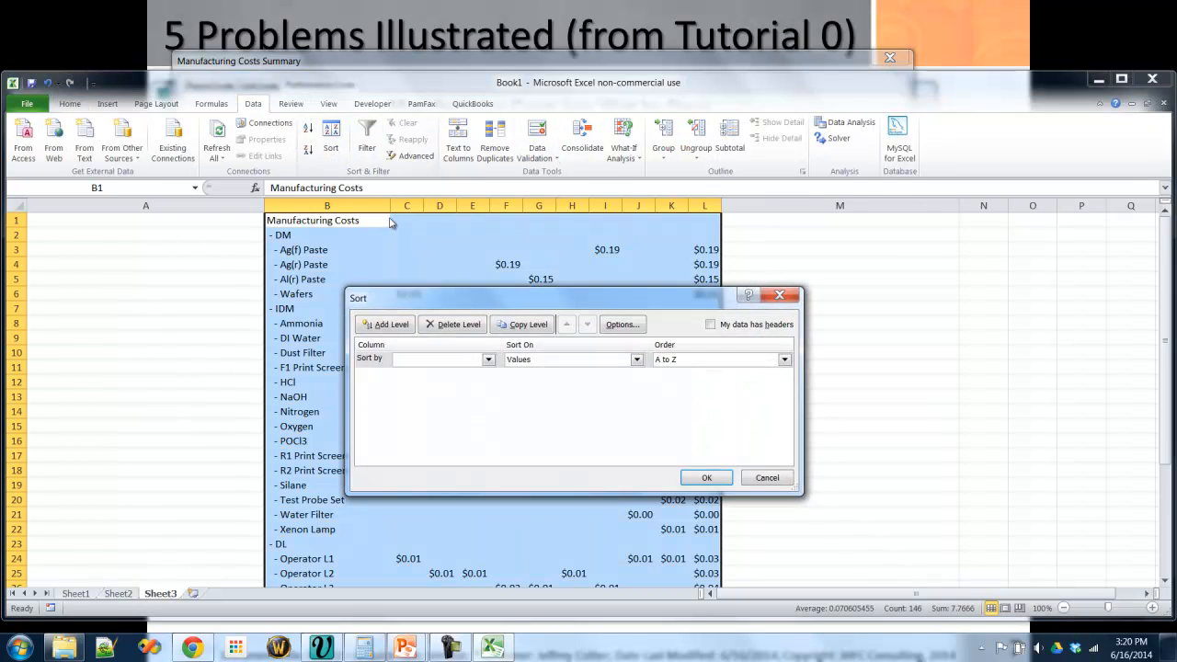
click(489, 360)
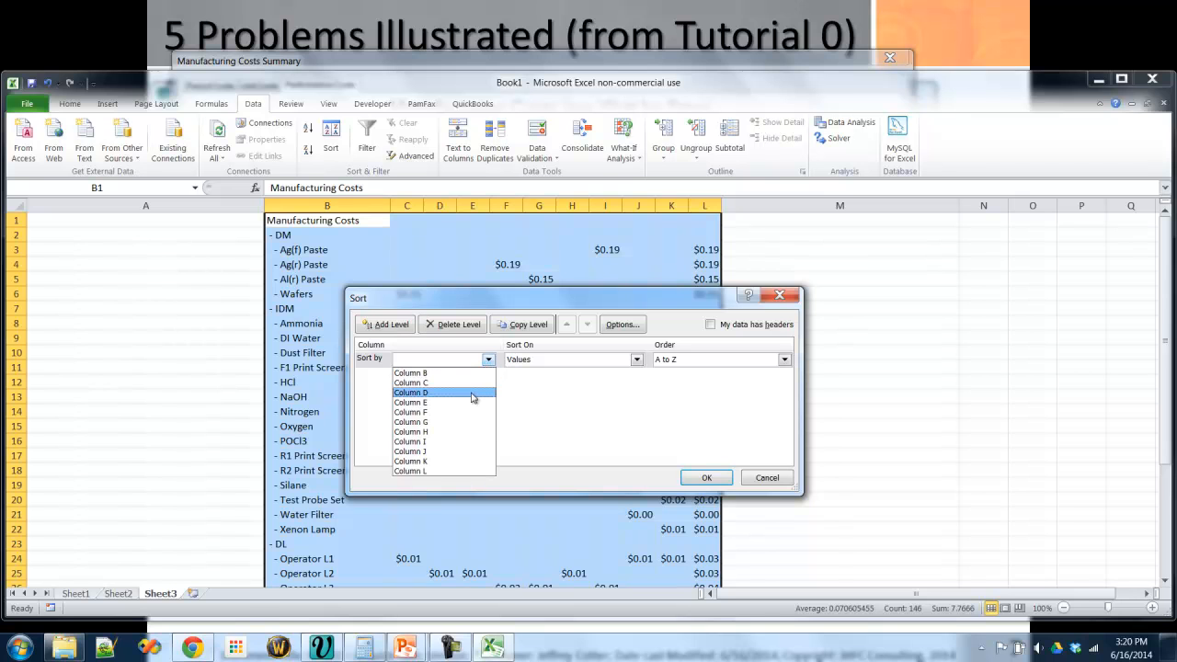
click(429, 471)
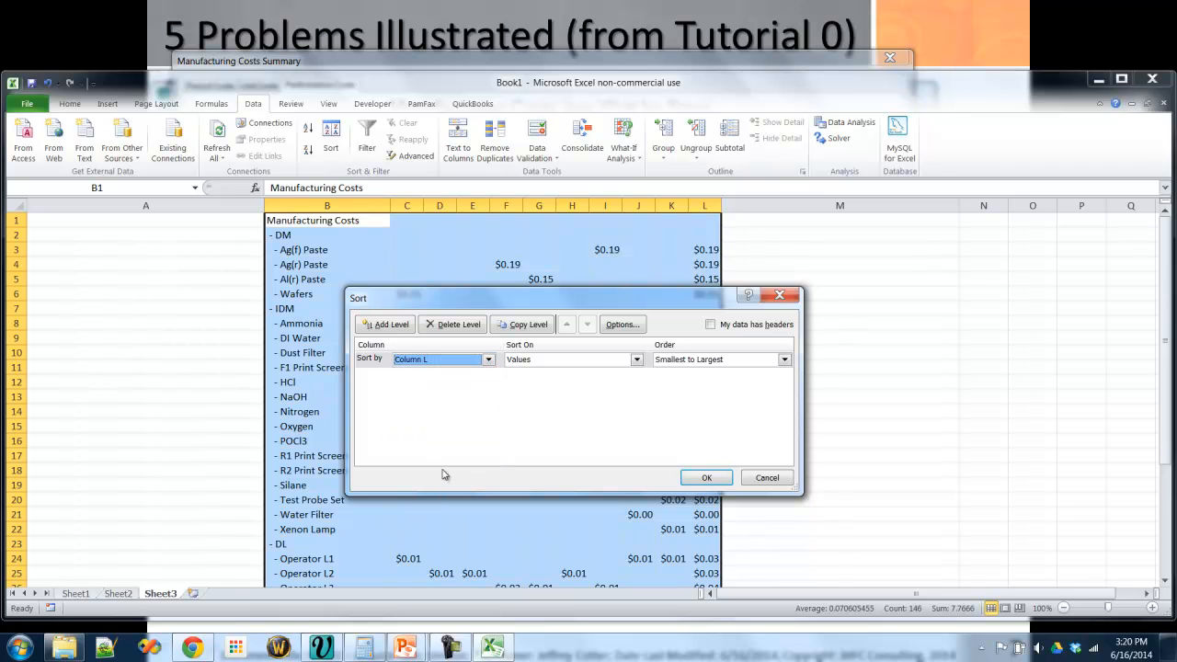
click(717, 360)
click(694, 384)
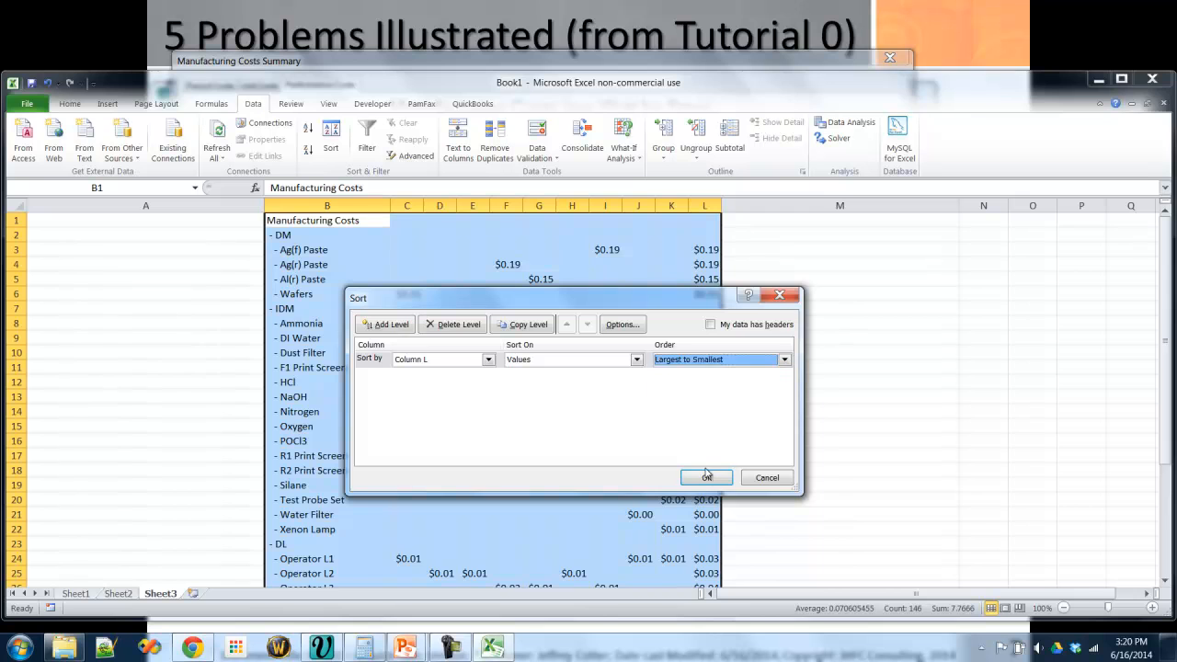
click(708, 475)
- Insert a column chart of the top 20 cost contributors from B2:B21 and L2:L21, and move it up to about row 2
click(317, 235)
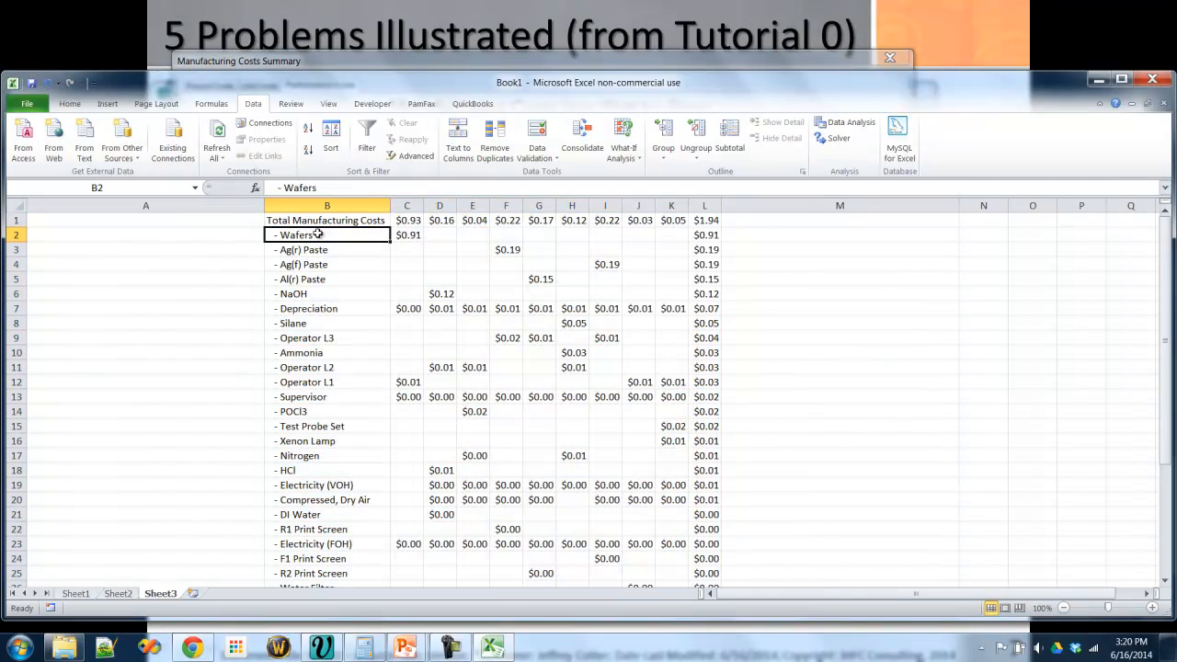
key(Right)
key(Right)
key(Right)
key(Right)
key(Right)
key(Right)
key(Right)
key(Right)
key(Right)
key(Right)
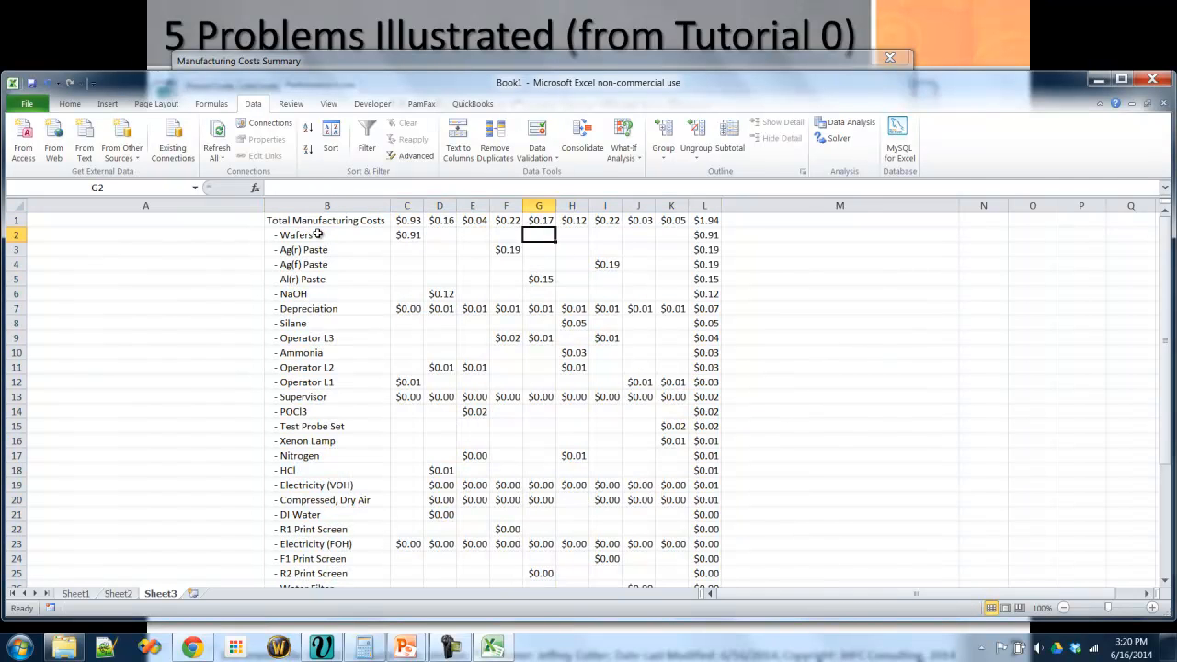
key(Left)
drag(317, 234, 310, 513)
drag(707, 235, 710, 514)
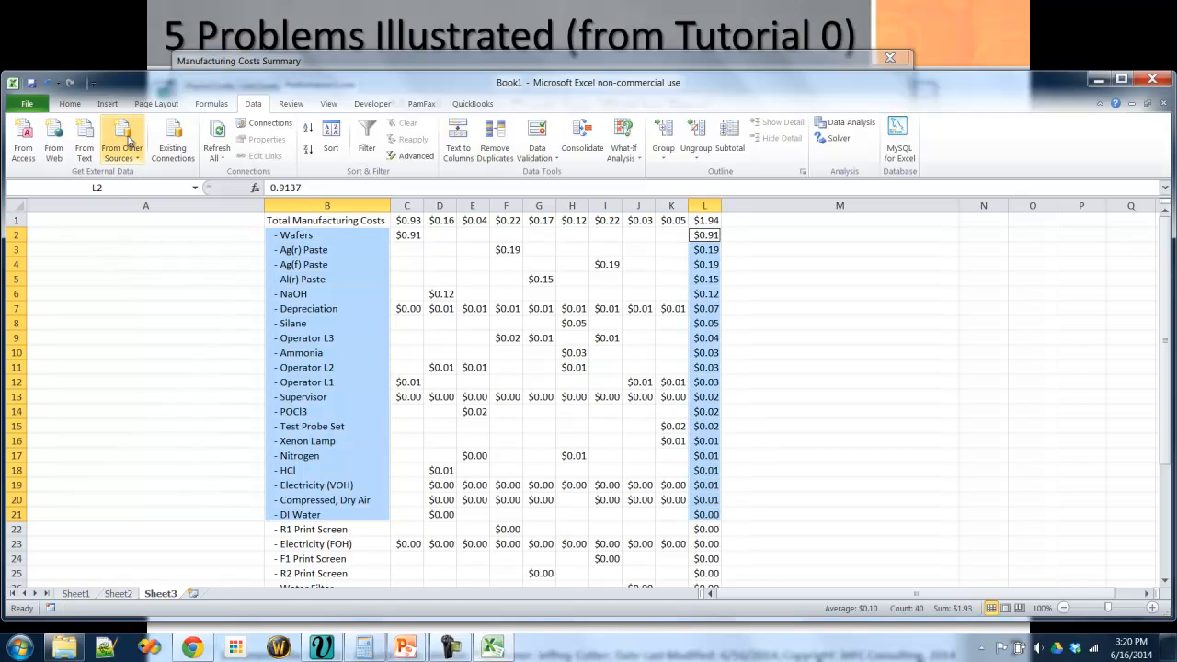
click(108, 103)
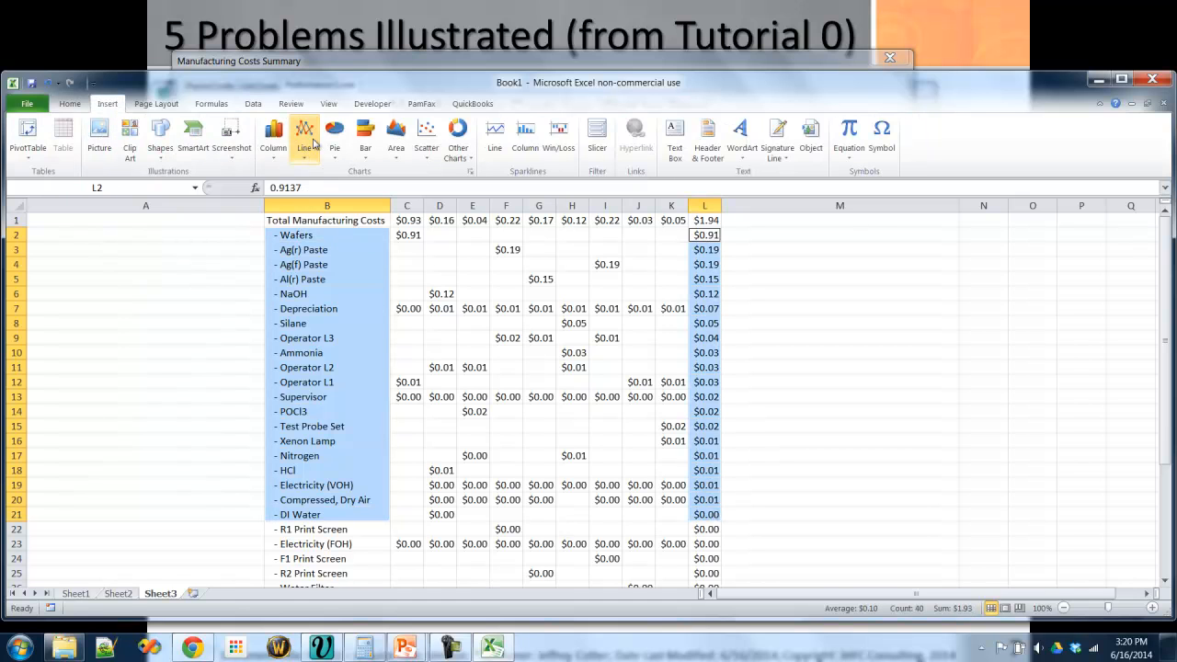
click(273, 138)
click(142, 200)
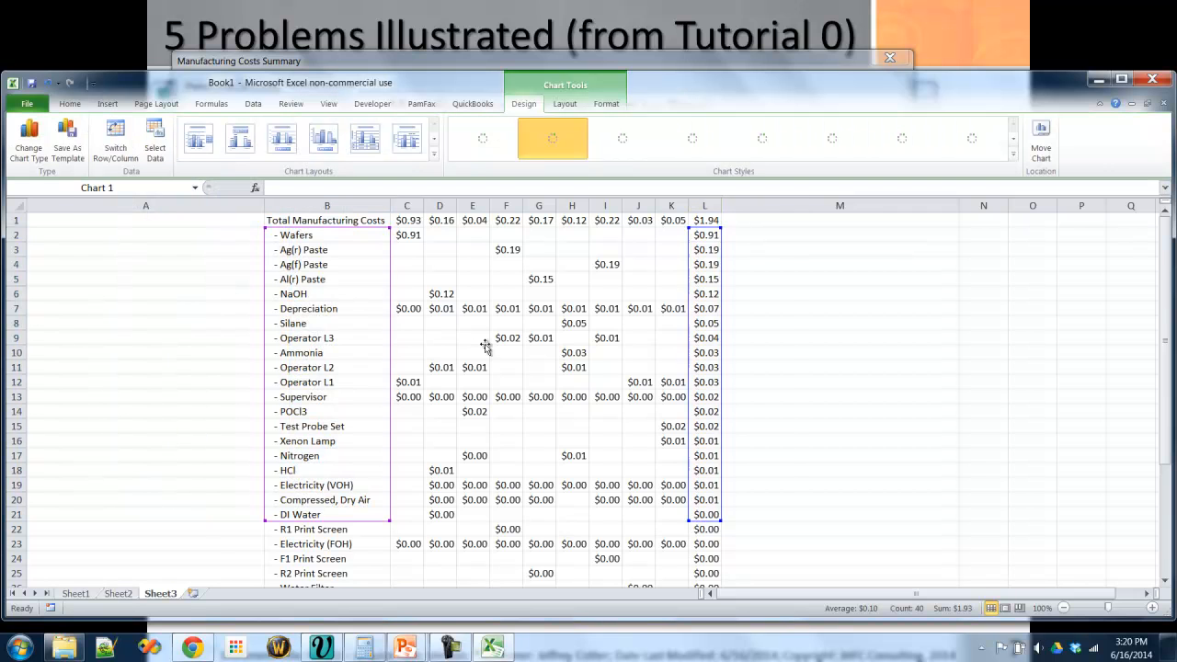
drag(605, 294, 607, 237)
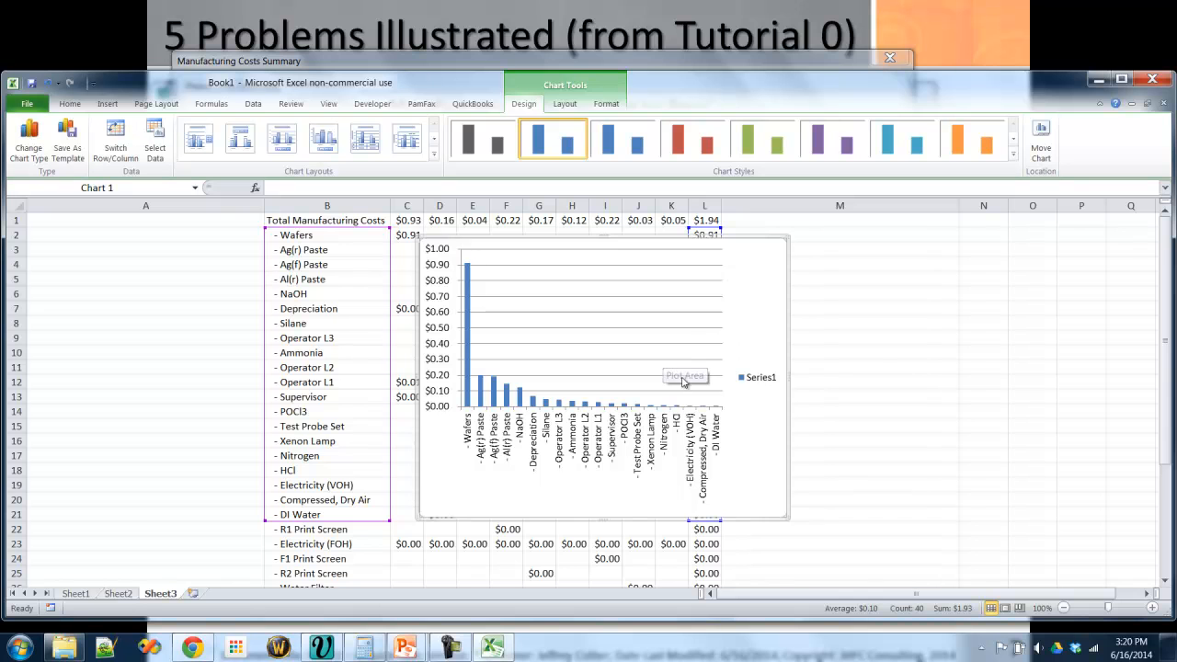